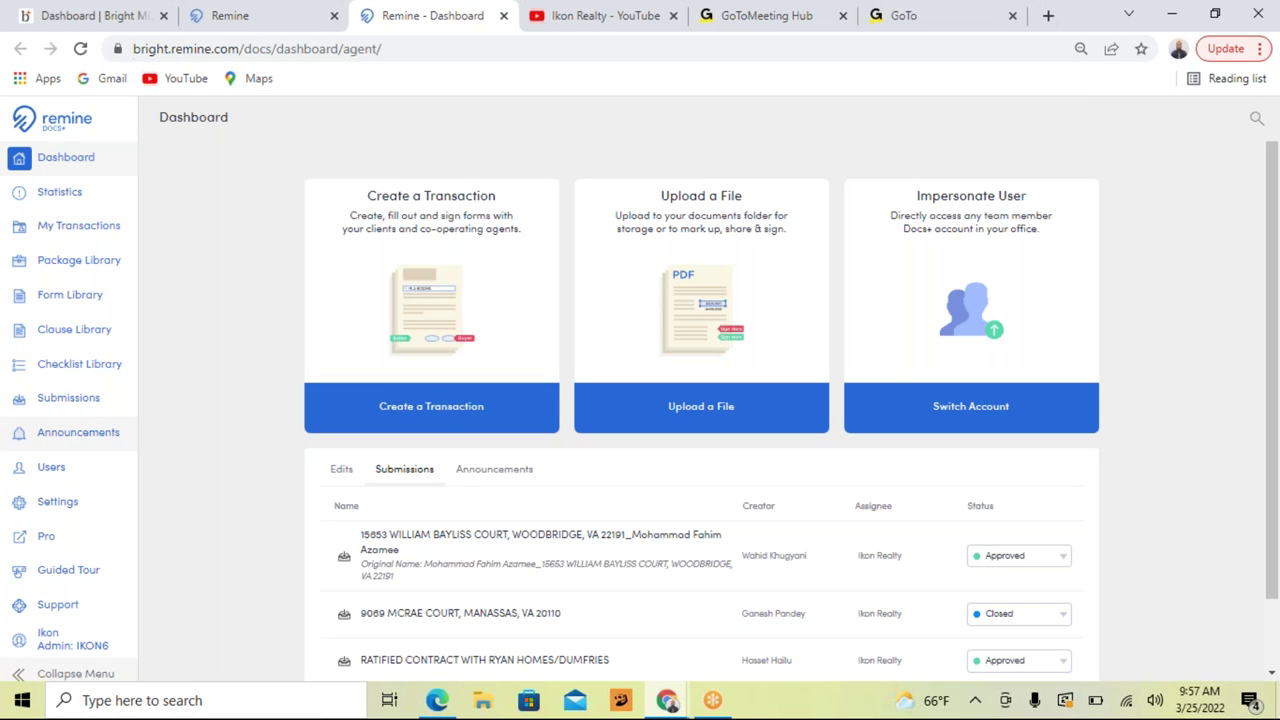
Step: Open the Woodbridge property transaction from My Transactions to show its documents
left_click(61, 230)
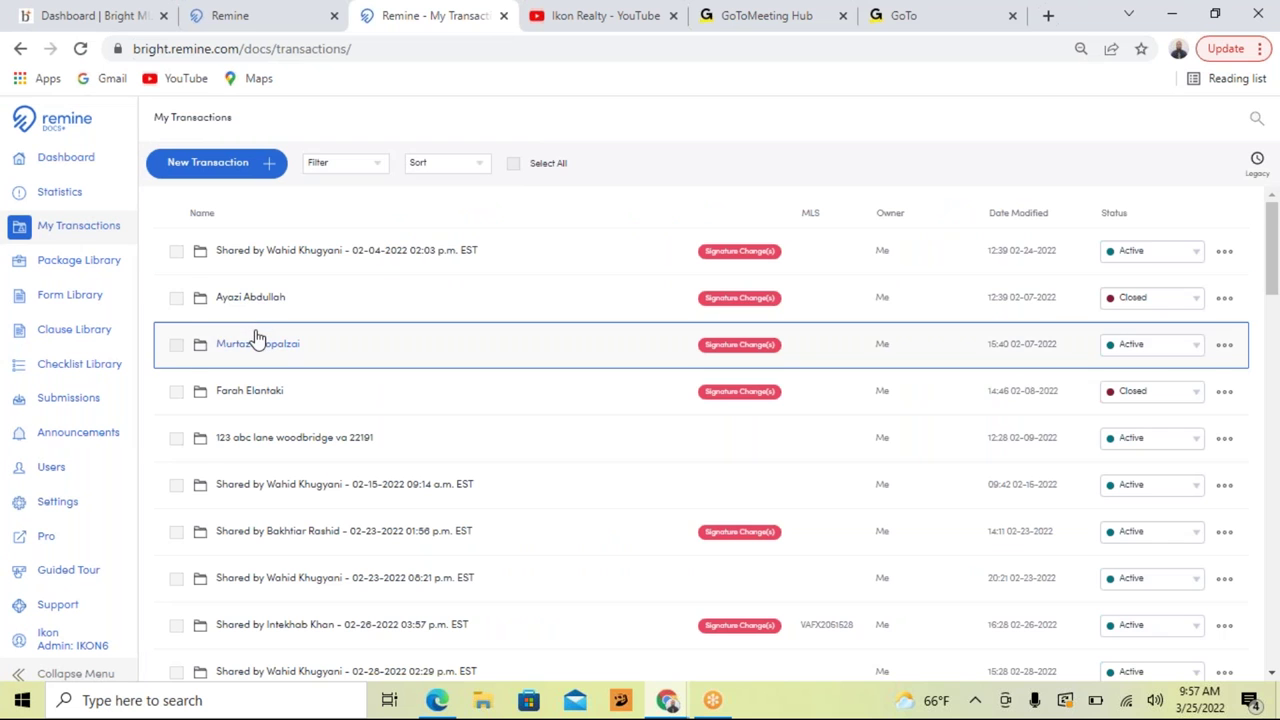
scroll(268, 348, "down", 1)
scroll(268, 348, "down", 2)
scroll(268, 348, "up", 2)
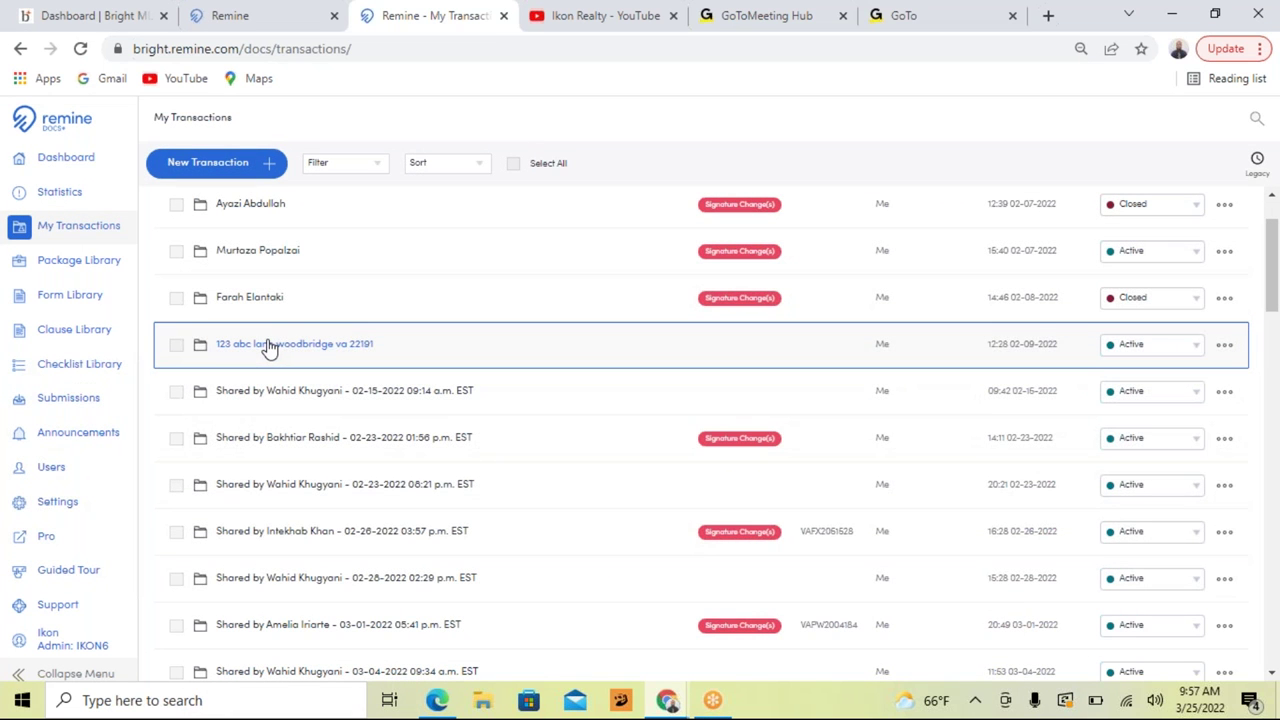
left_click(268, 346)
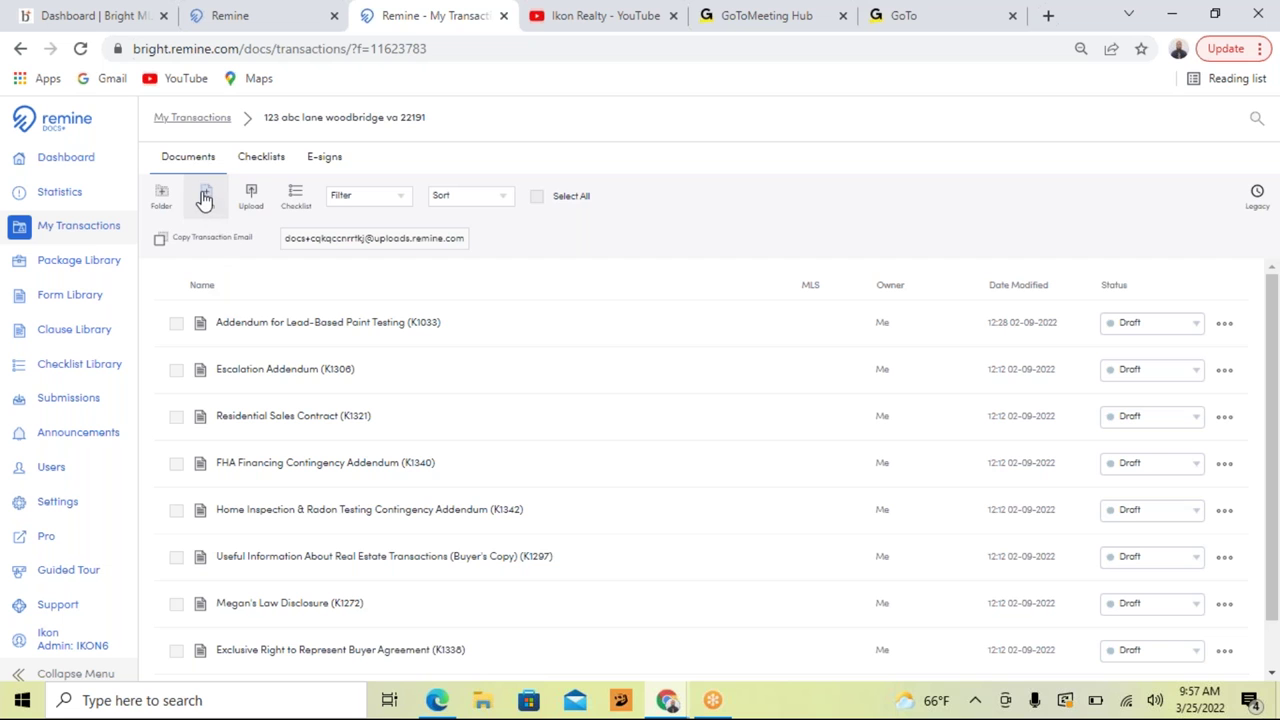
Step: Add the PDF Broker Credit Blank form from the (IKON6) DMV Realty, INC. office forms
left_click(204, 197)
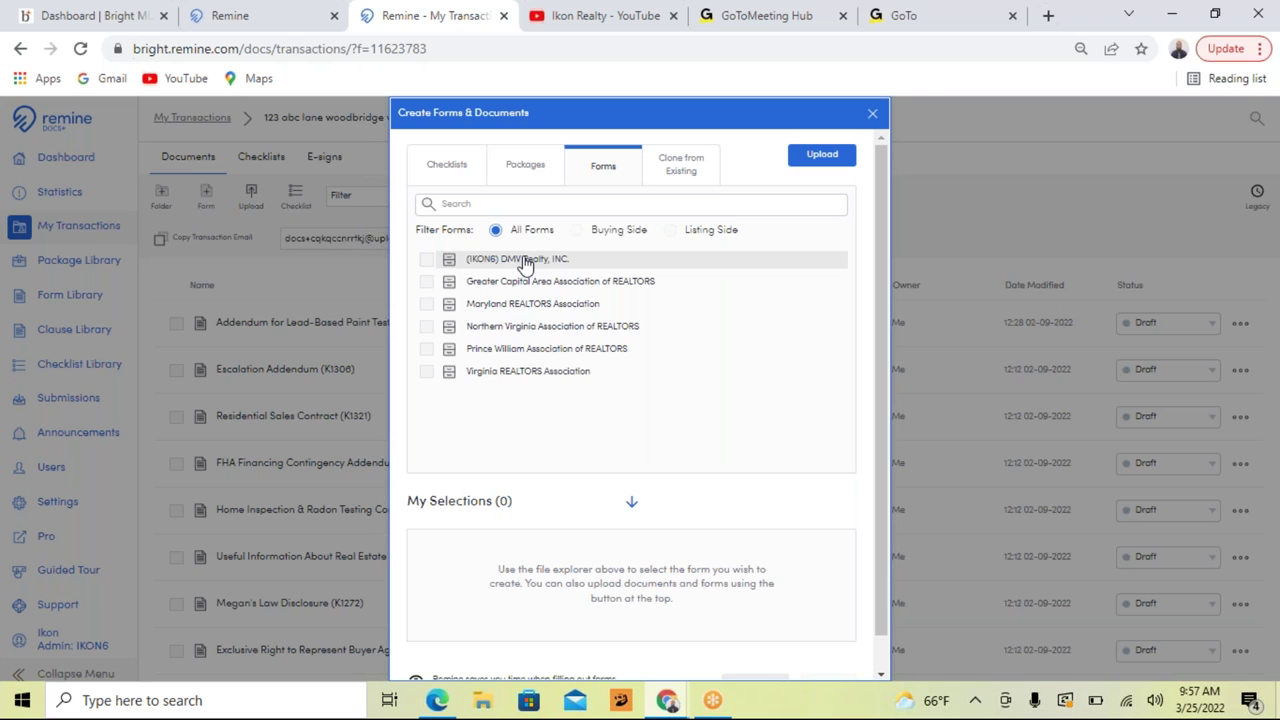
left_click(525, 263)
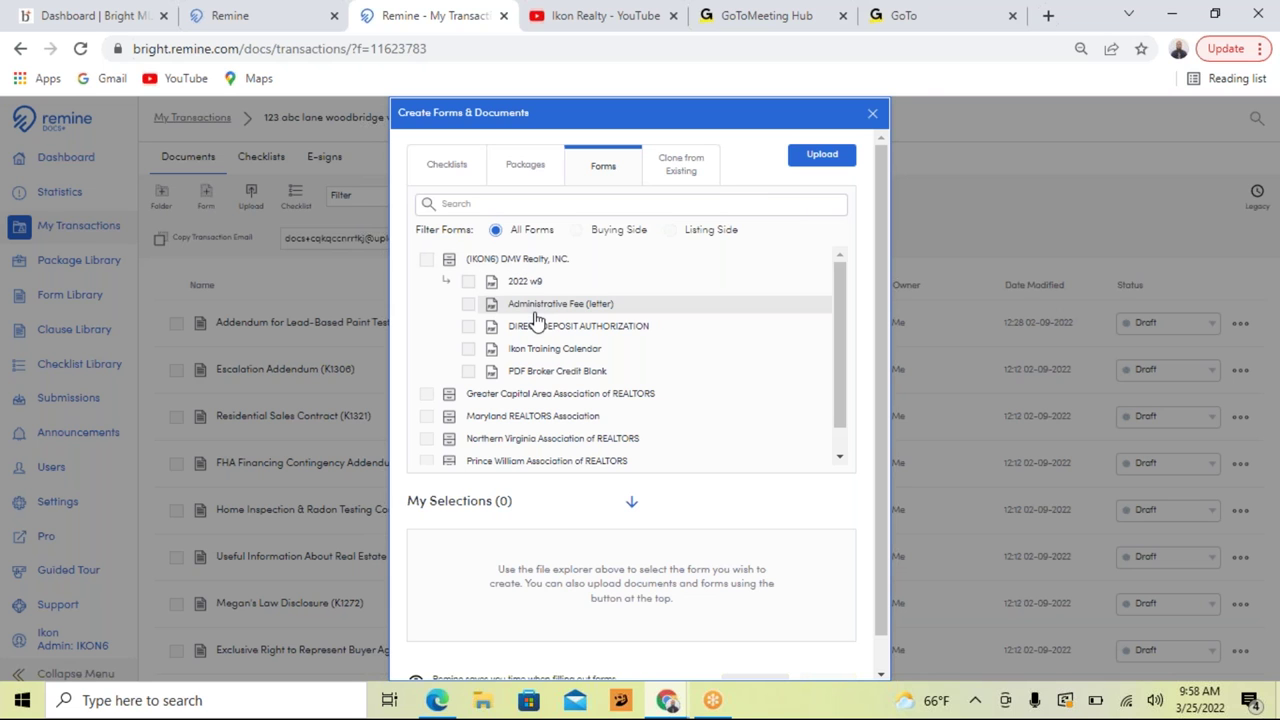
left_click(470, 374)
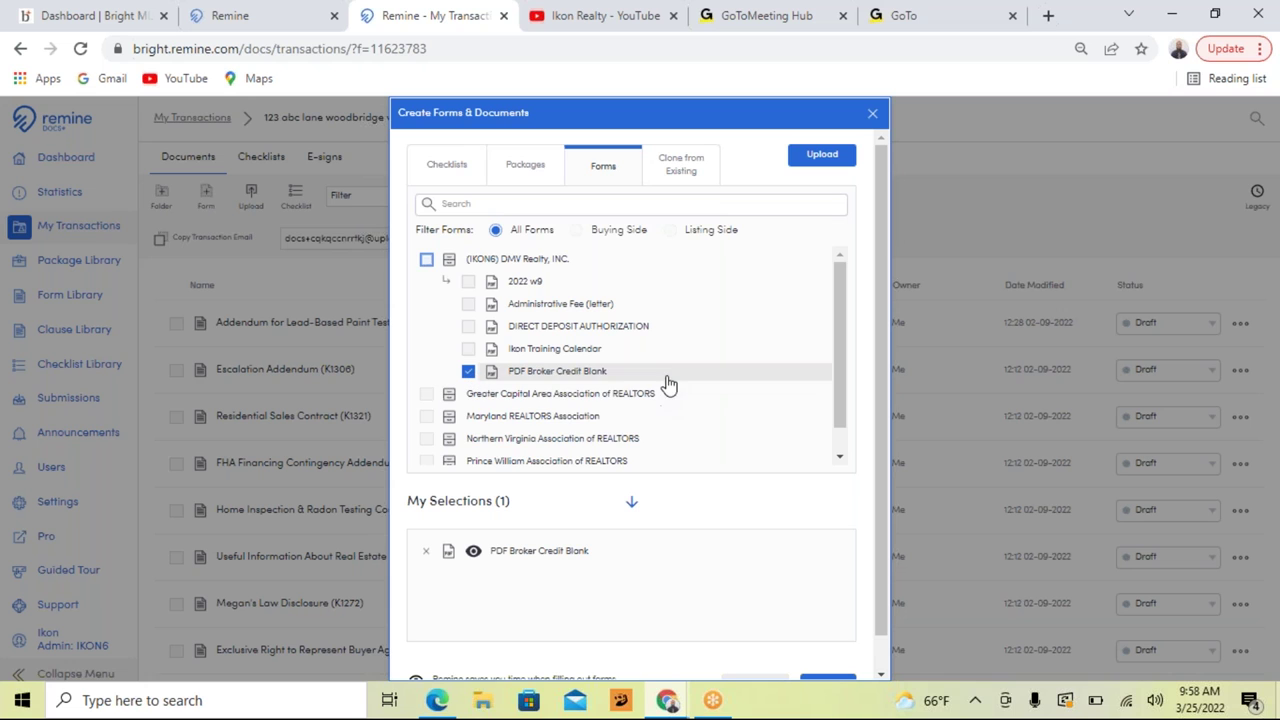
scroll(668, 386, "down", 1)
scroll(668, 386, "down", 1)
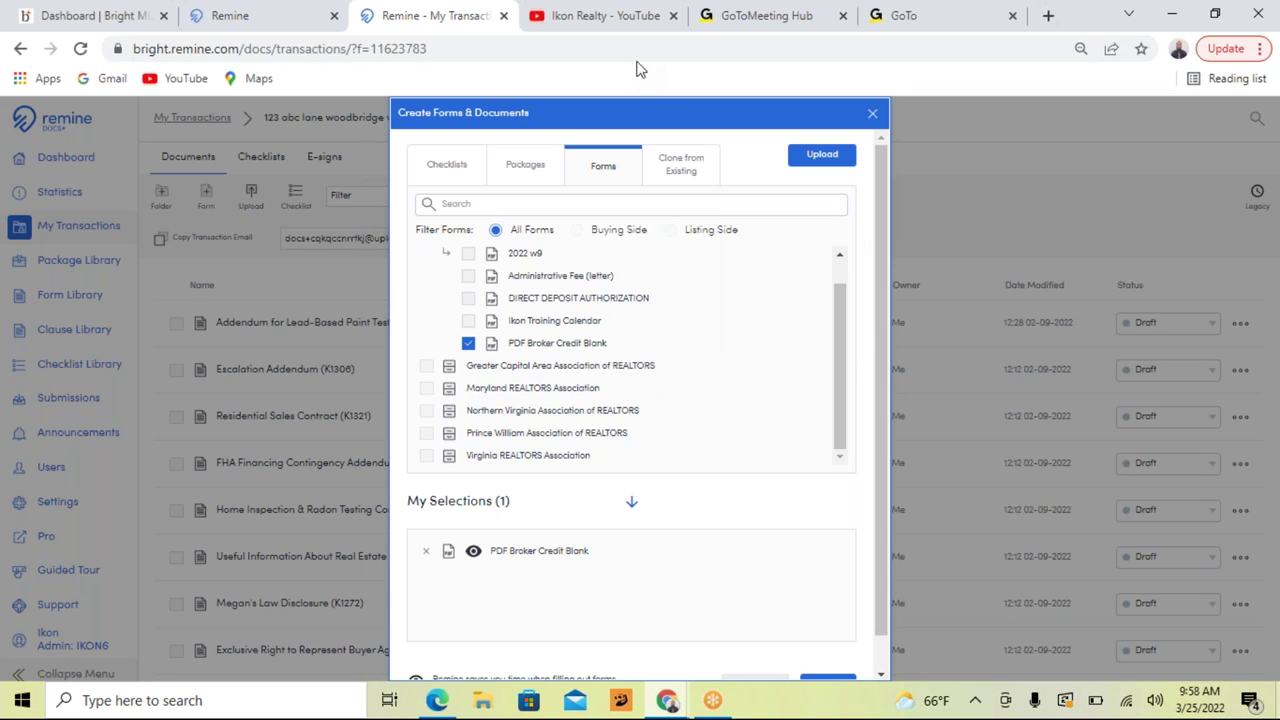
left_click_drag(881, 205, 889, 274)
left_click(829, 648)
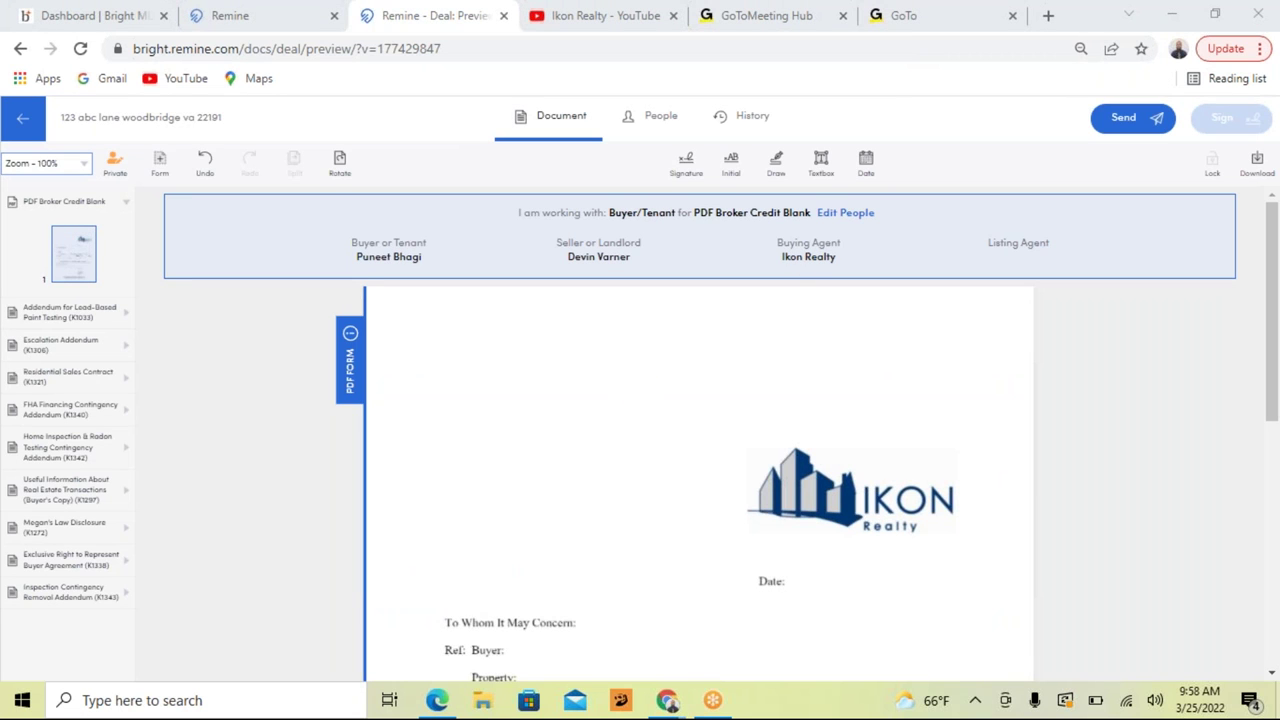
Step: Scroll through the blank broker credit letter to review its empty fields
scroll(1080, 371, "down", 3)
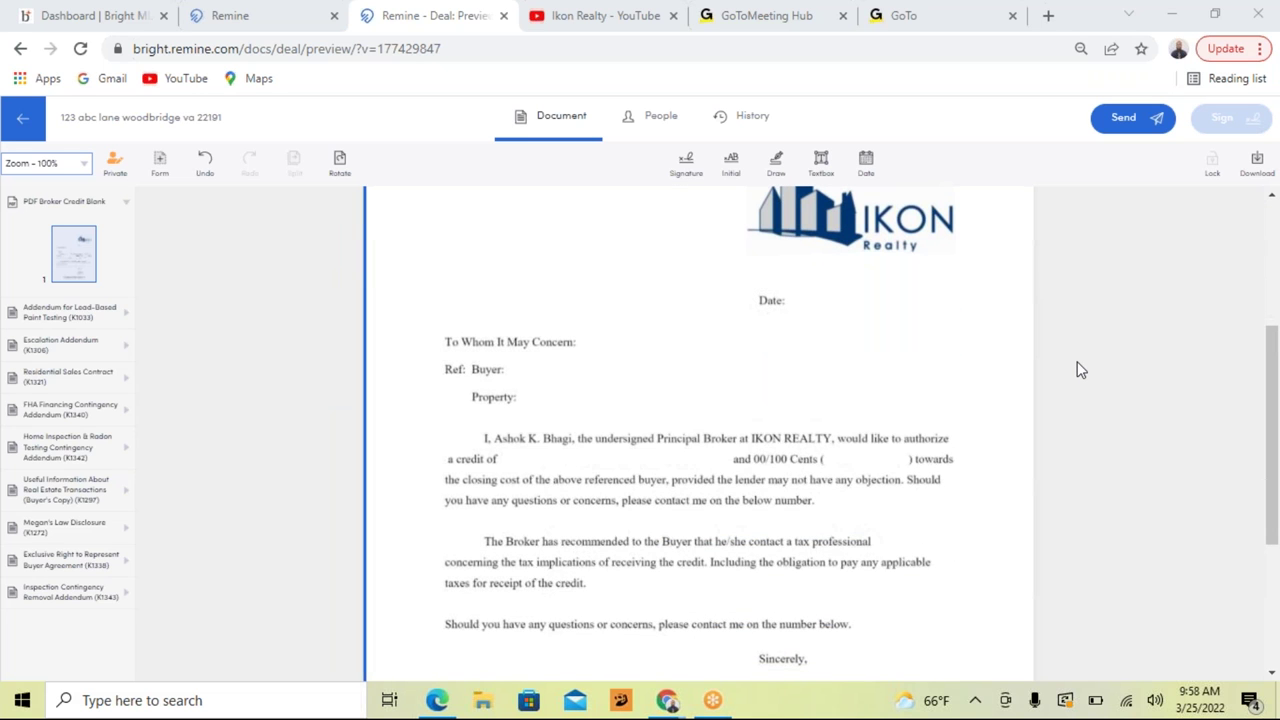
scroll(1080, 371, "down", 2)
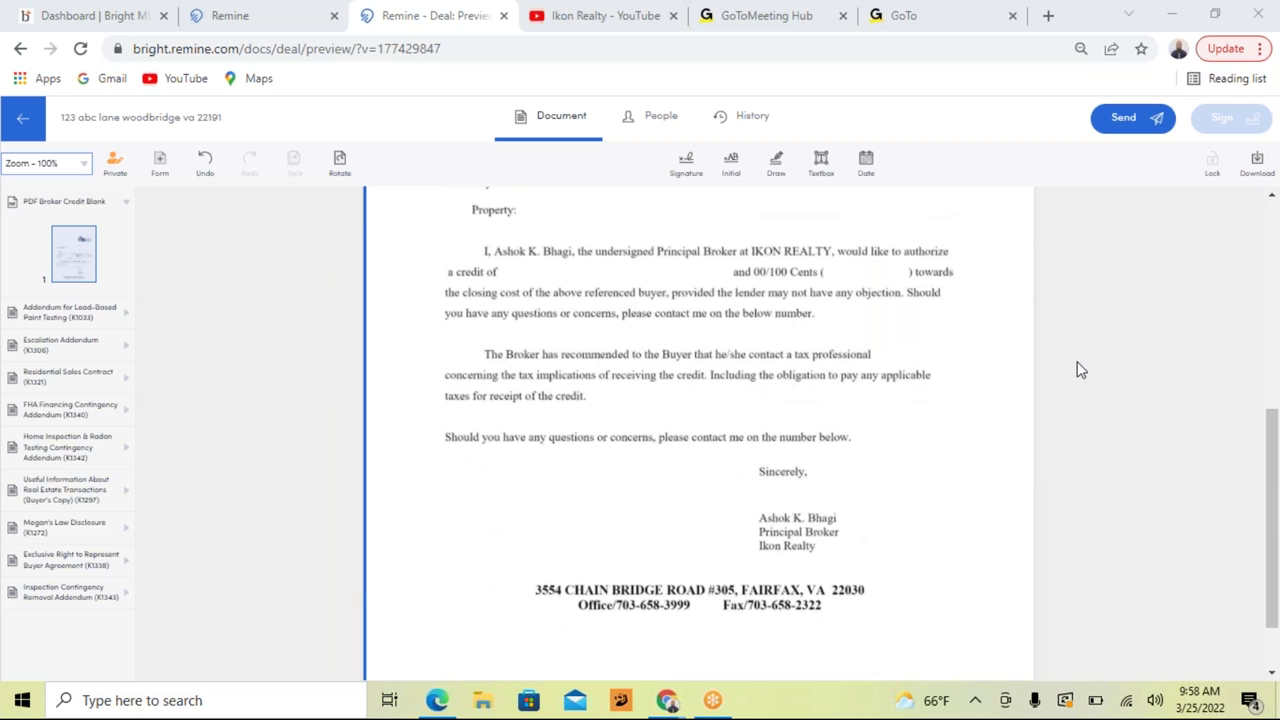
scroll(1080, 371, "up", 2)
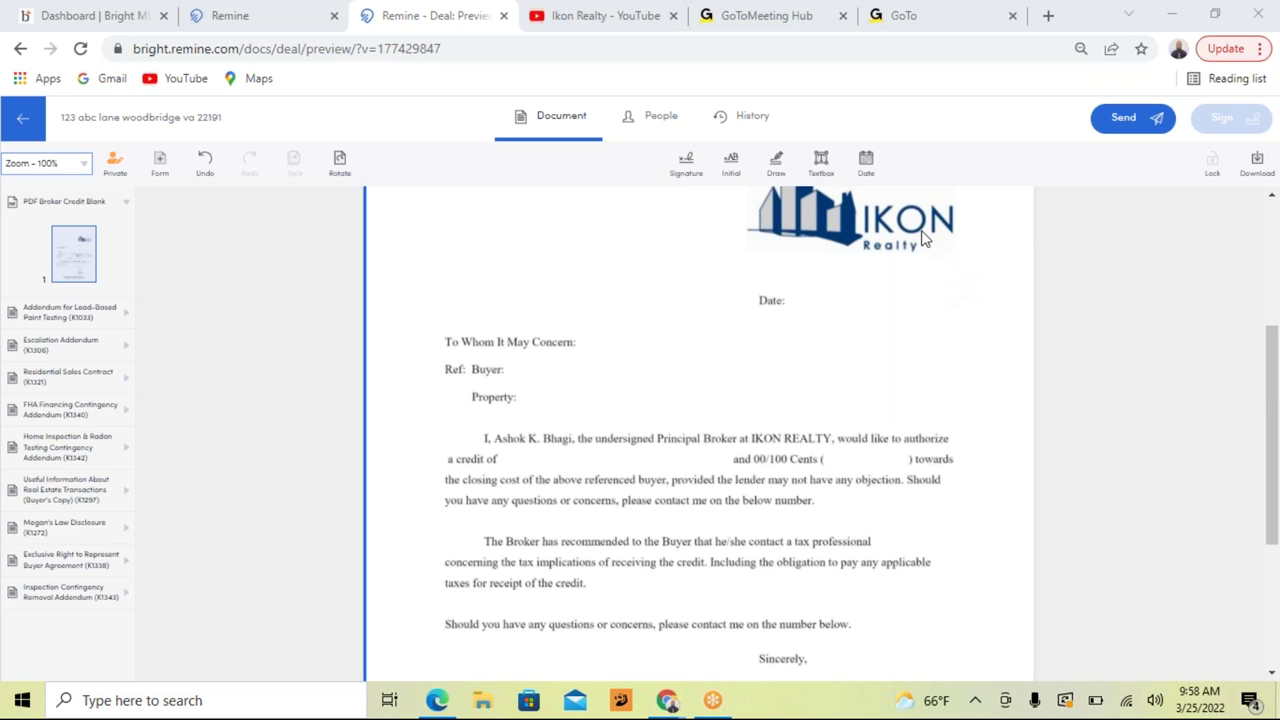
Step: Place a date field beside Date: and set it to March 25, 2022
left_click(865, 165)
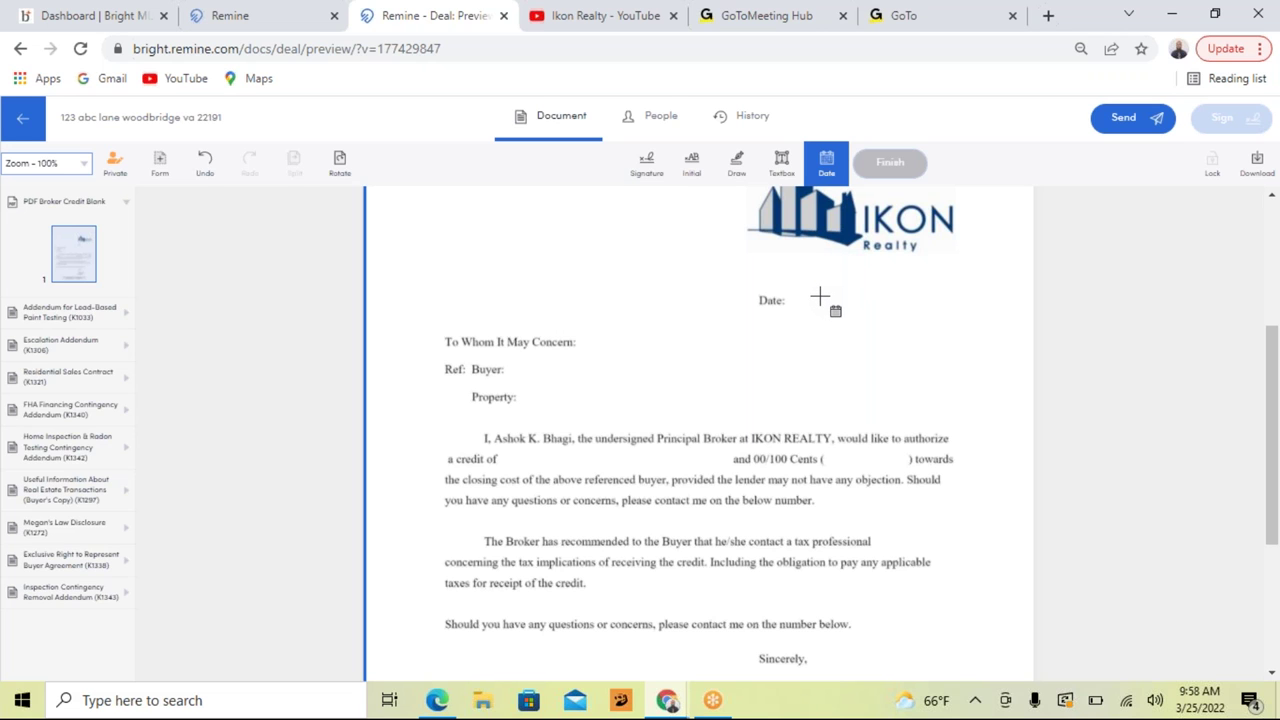
left_click(819, 295)
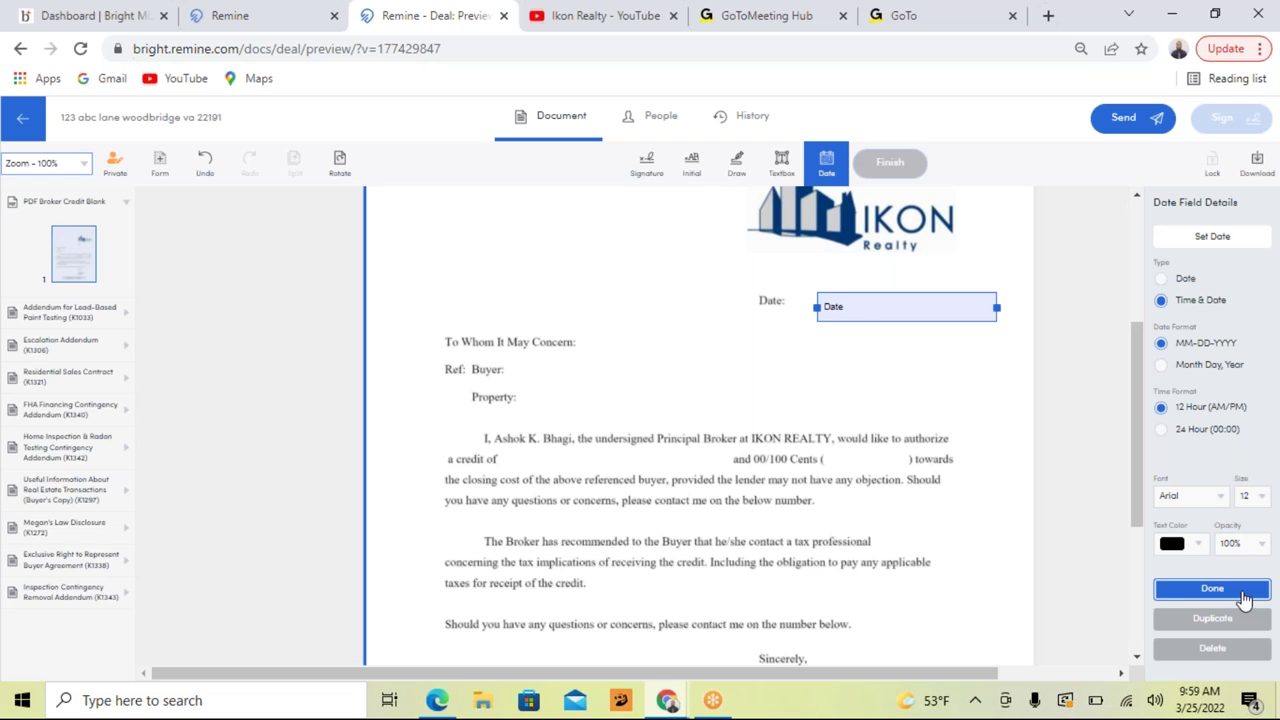
left_click(1243, 598)
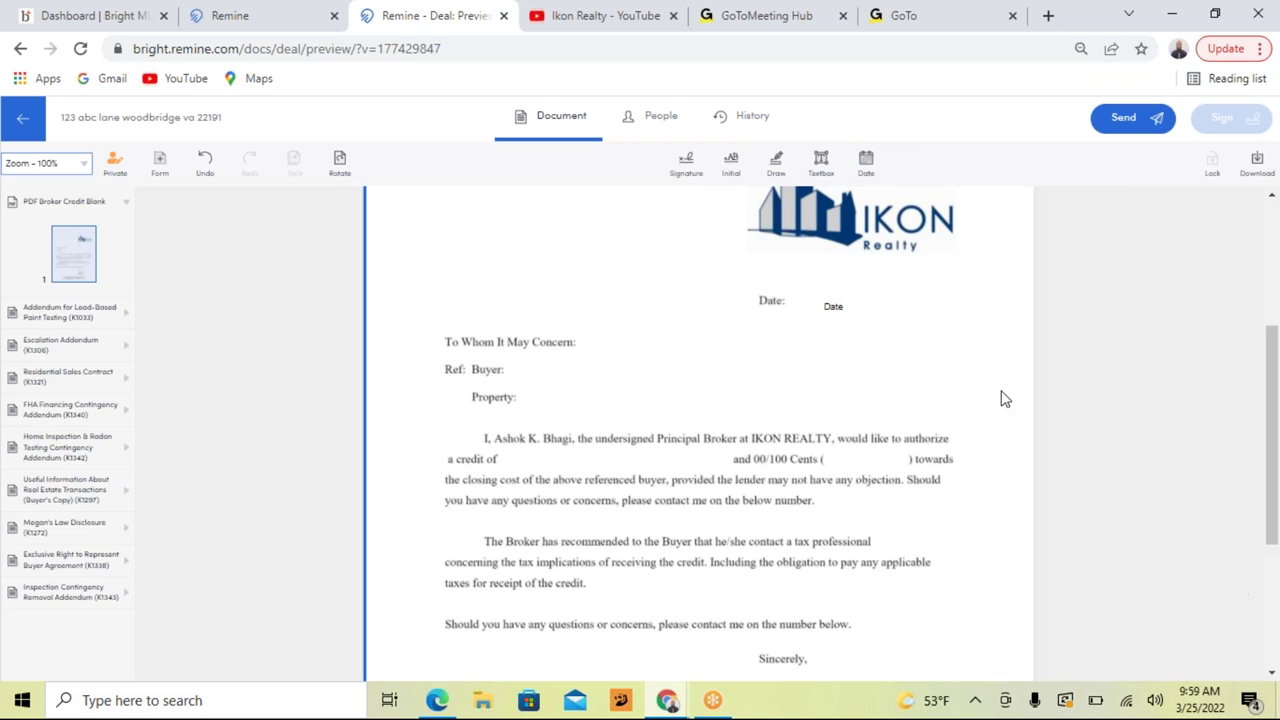
left_click(873, 313)
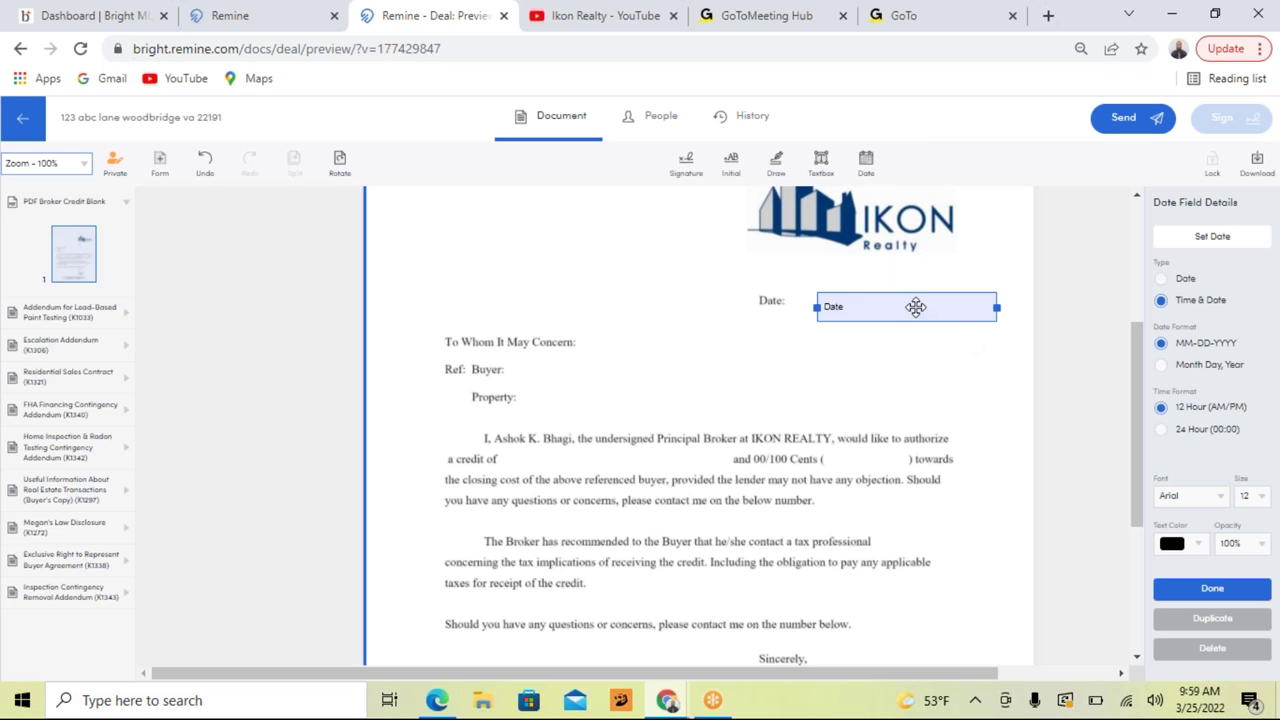
left_click(1216, 240)
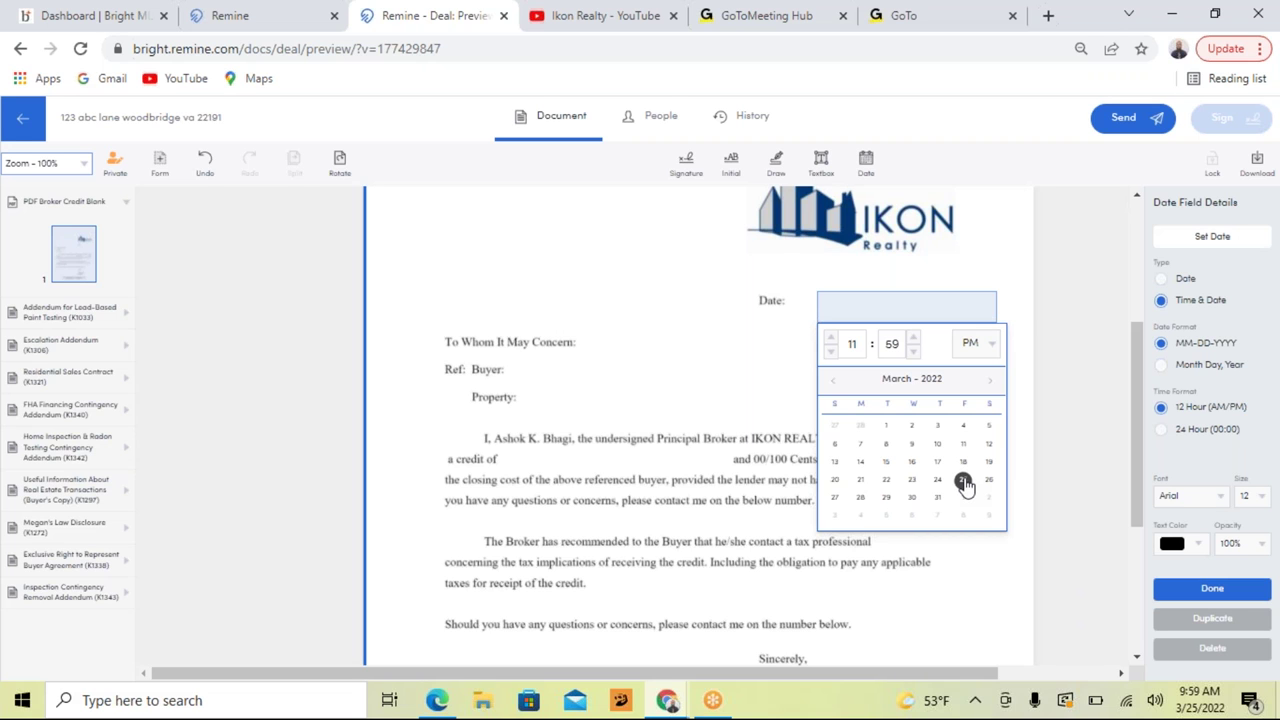
left_click(963, 481)
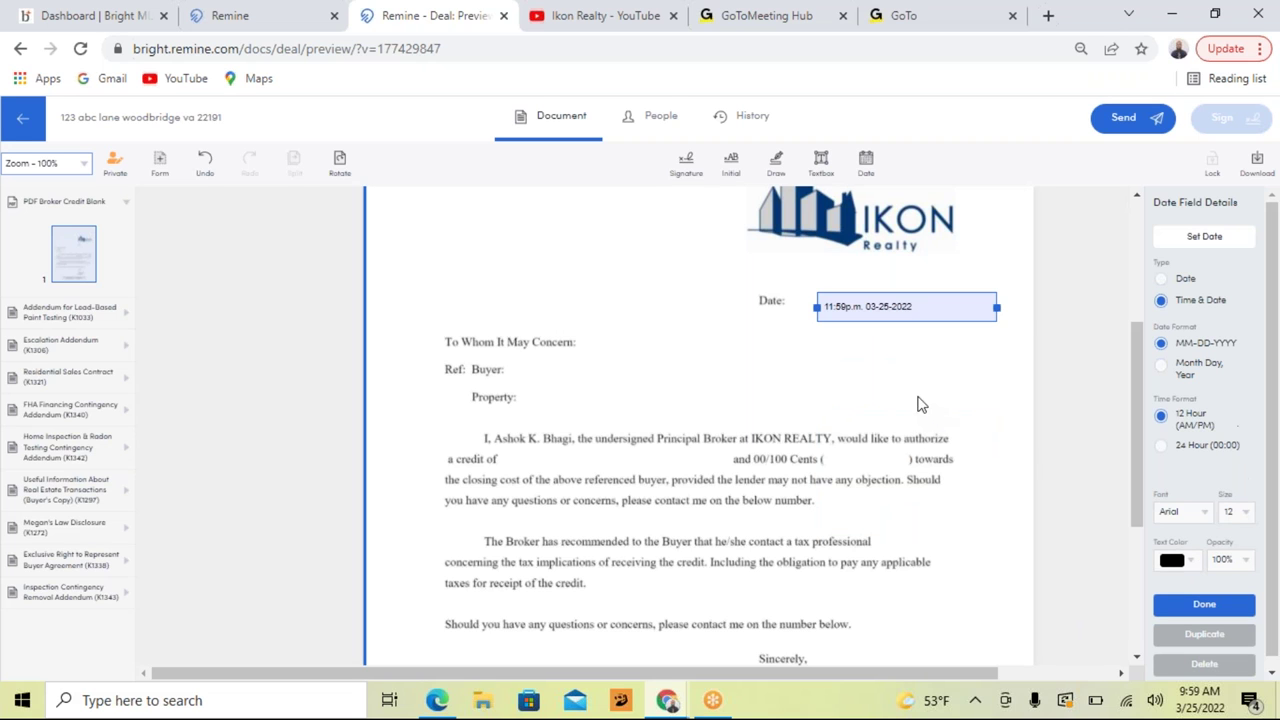
left_click(1182, 606)
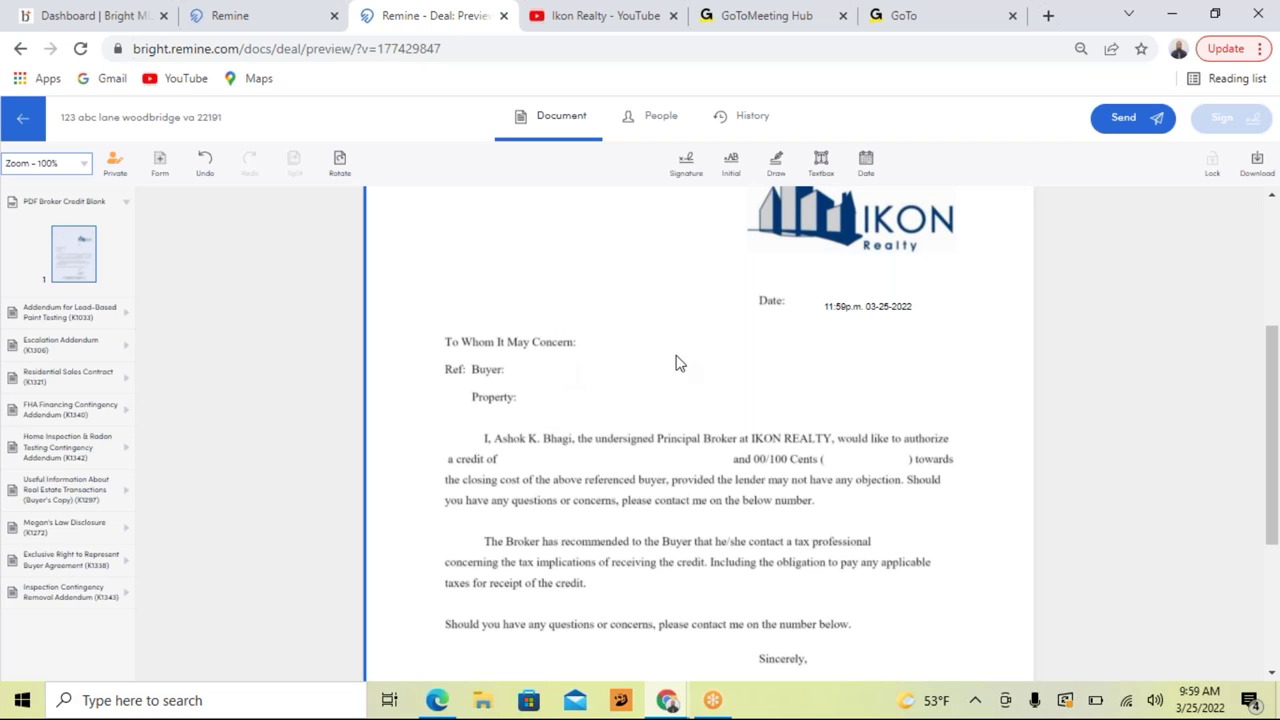
left_click(821, 166)
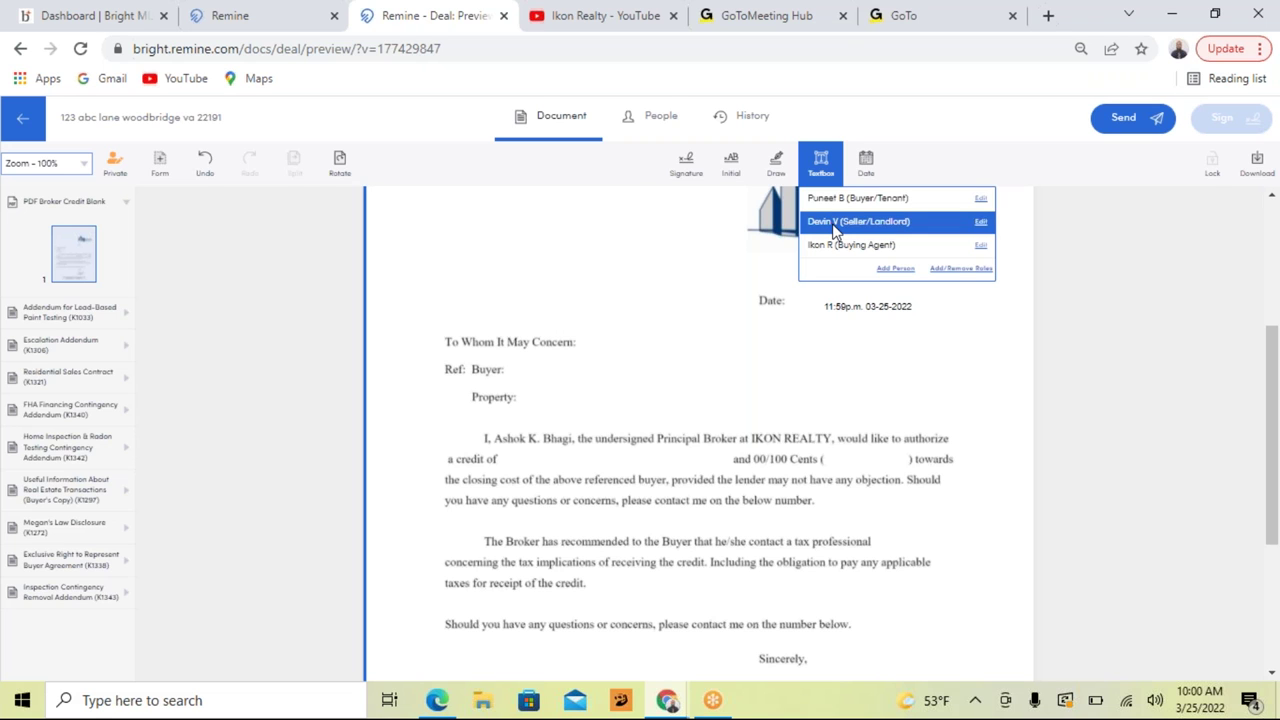
Step: Place seller-assigned text boxes beside the letter's Buyer and Property lines
left_click(833, 224)
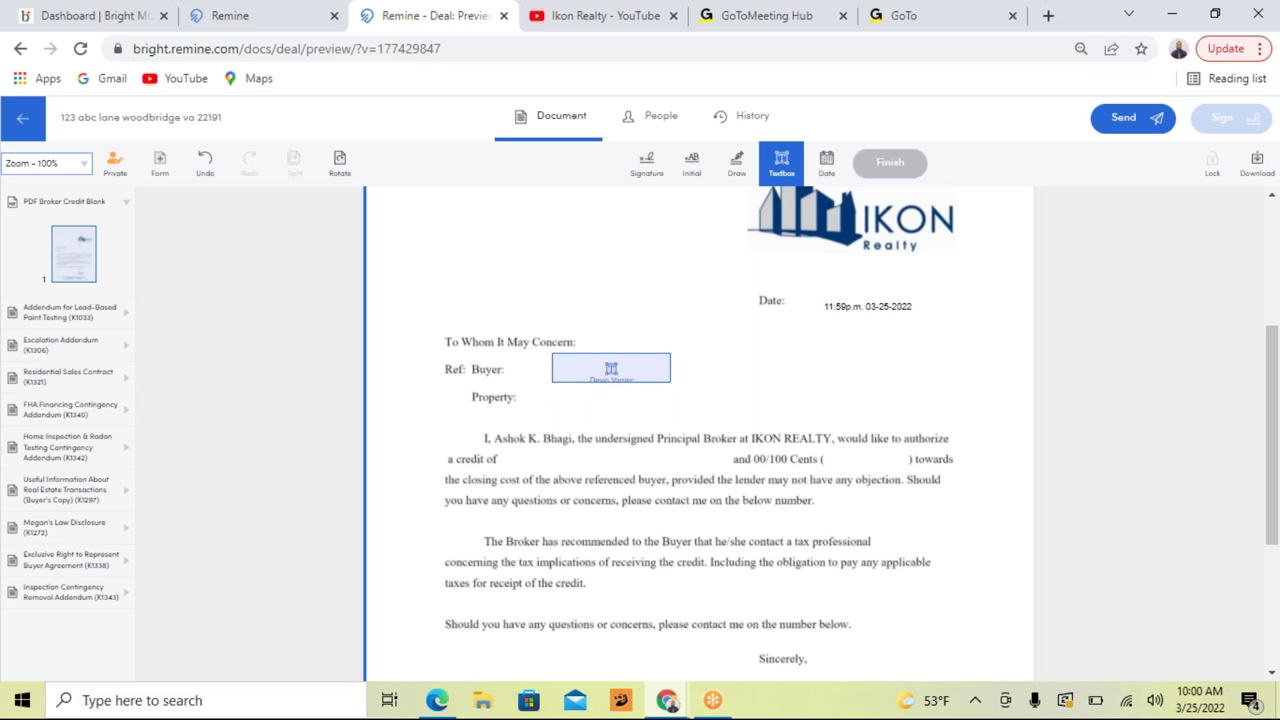
left_click(611, 368)
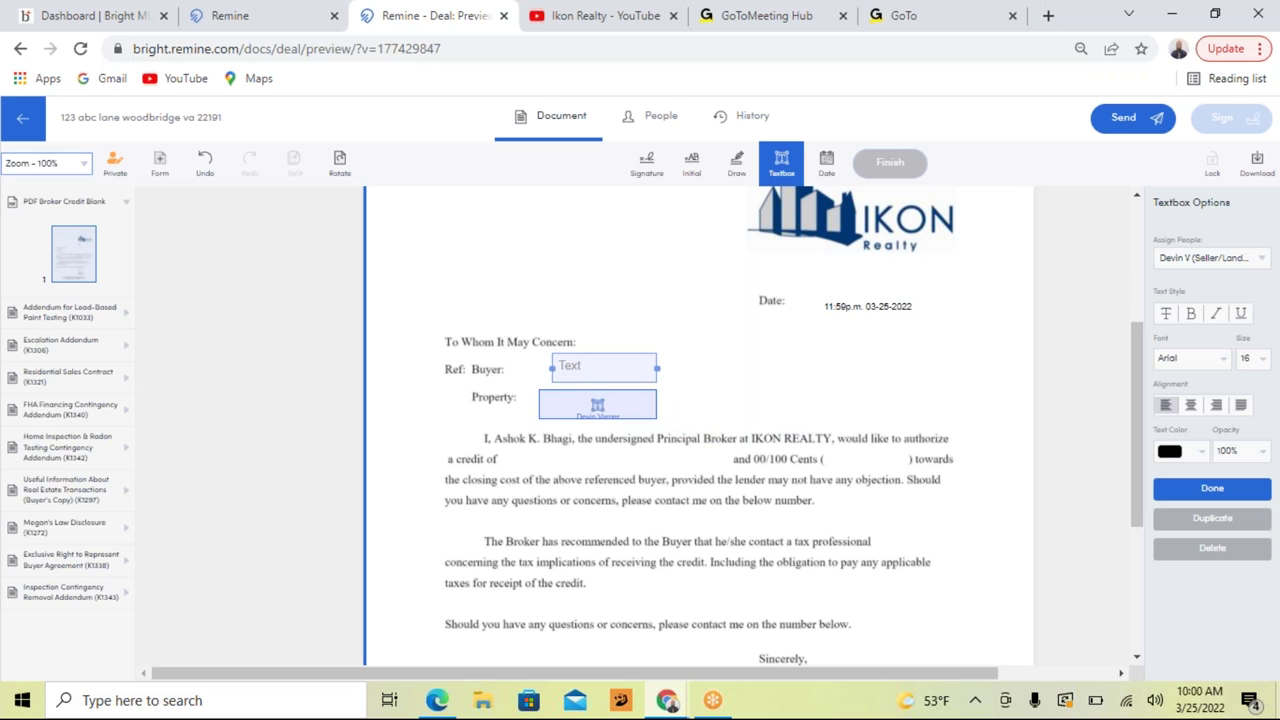
left_click(598, 403)
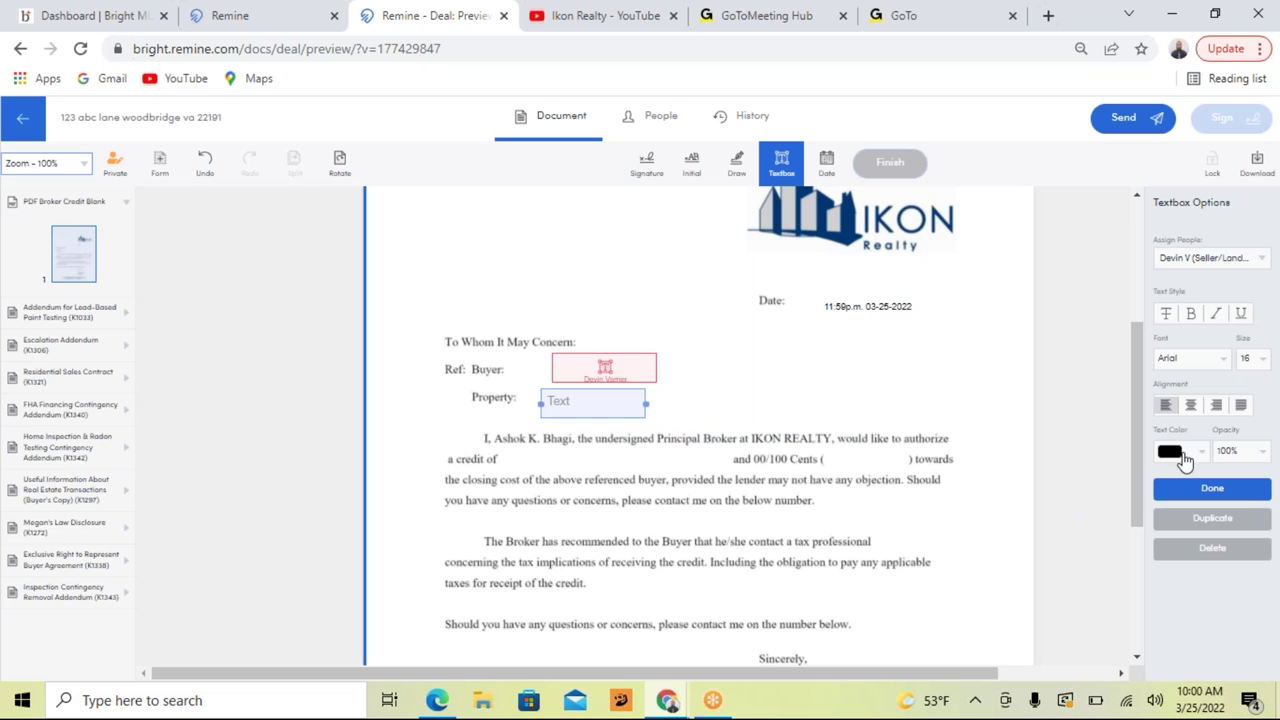
left_click(1240, 500)
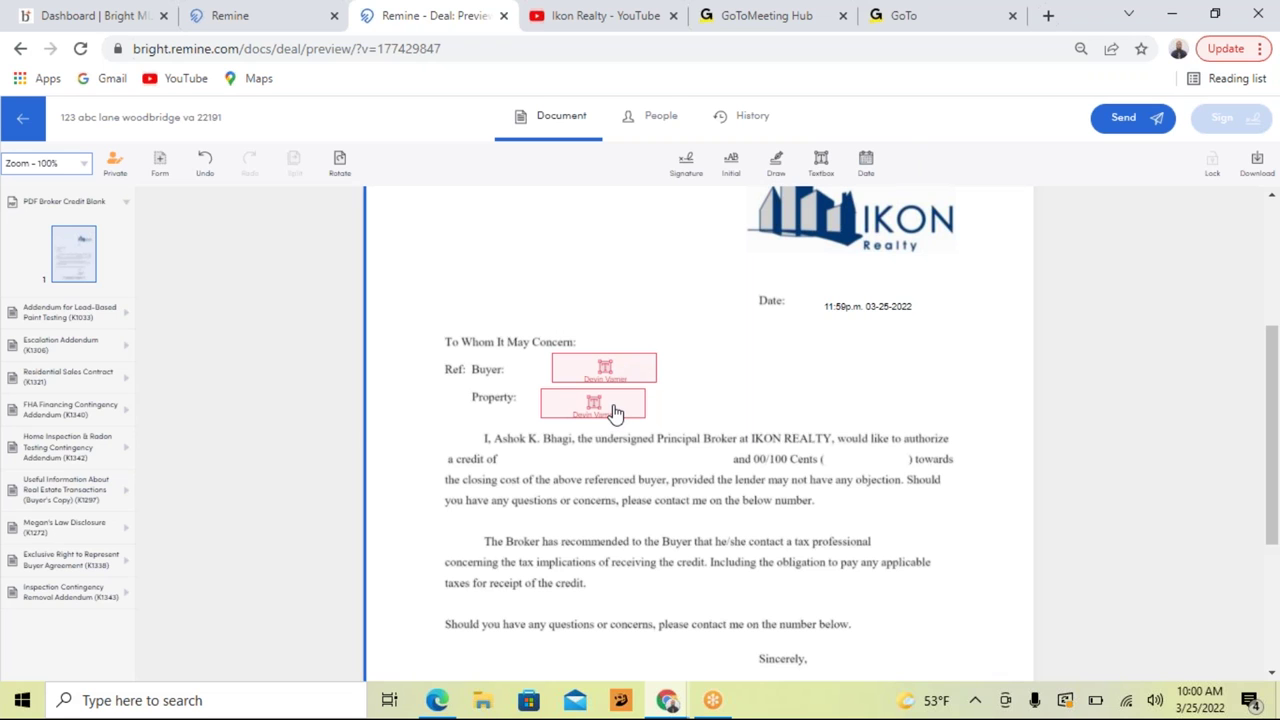
Step: Enter the buyer's full name in the Buyer box and the two-line street address in the Property box
left_click(621, 367)
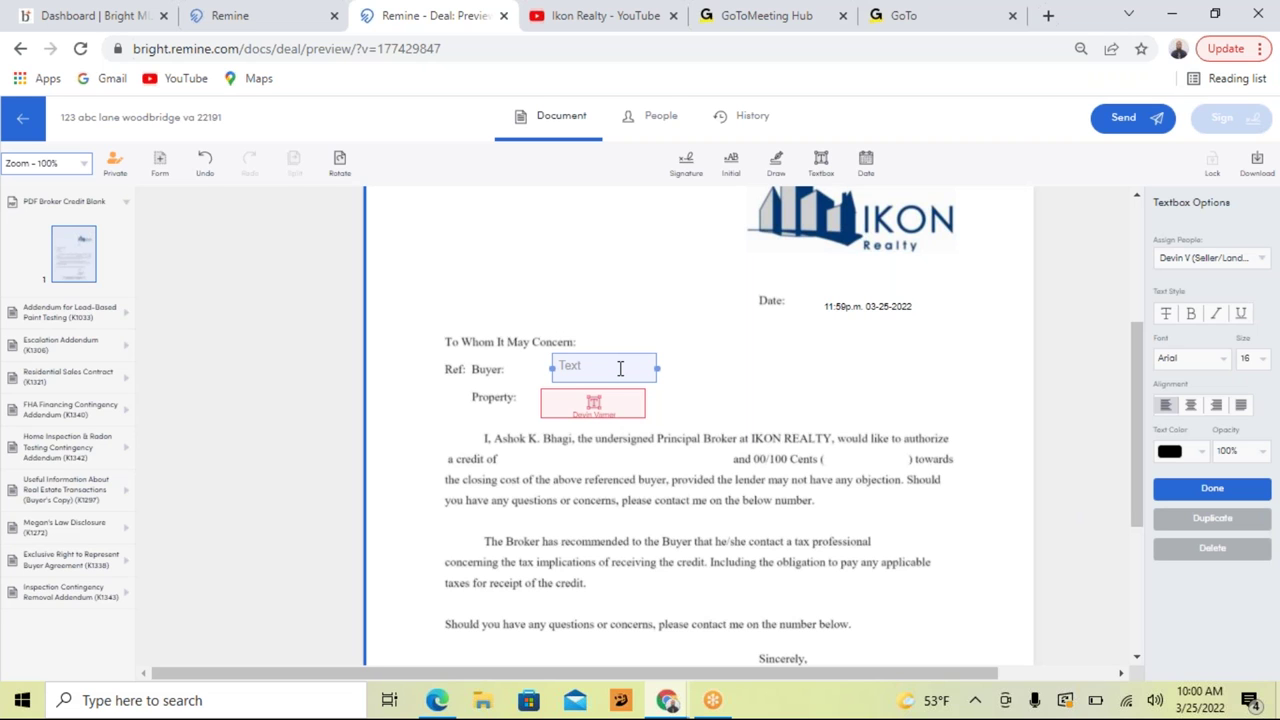
left_click(590, 410)
type("123")
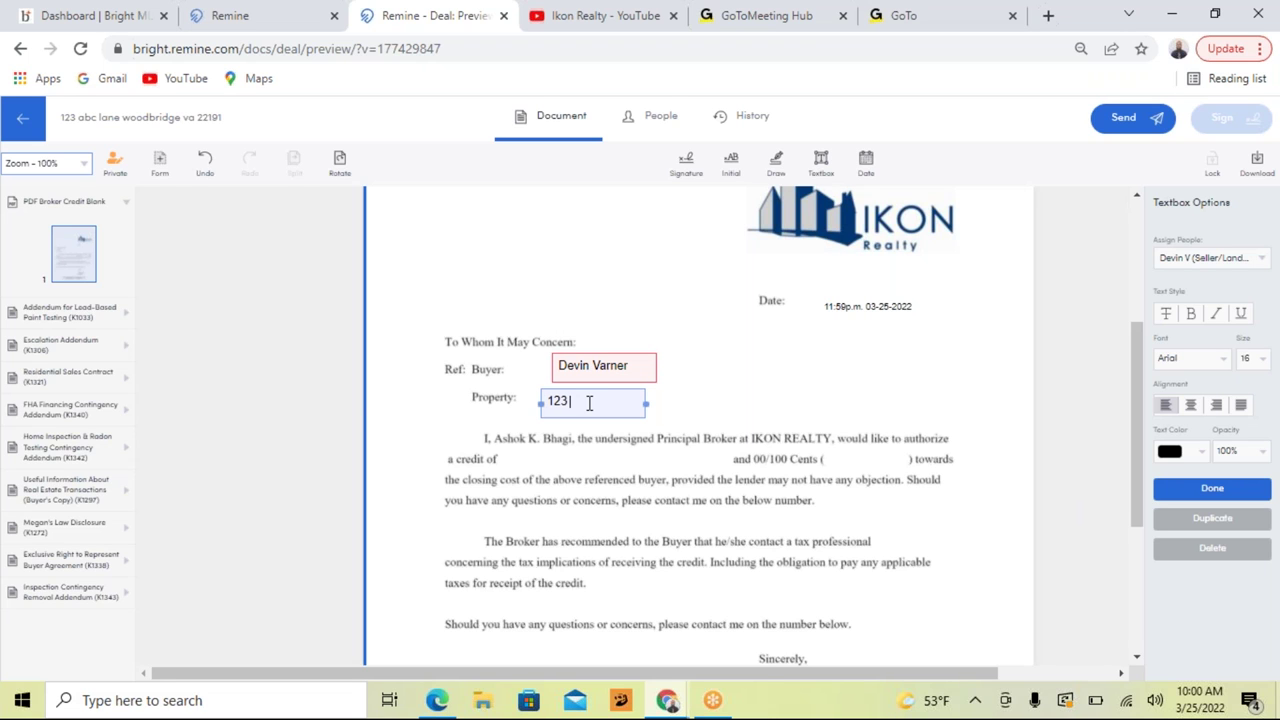
type(" Abc Lane")
key("Return")
type("Woodbr")
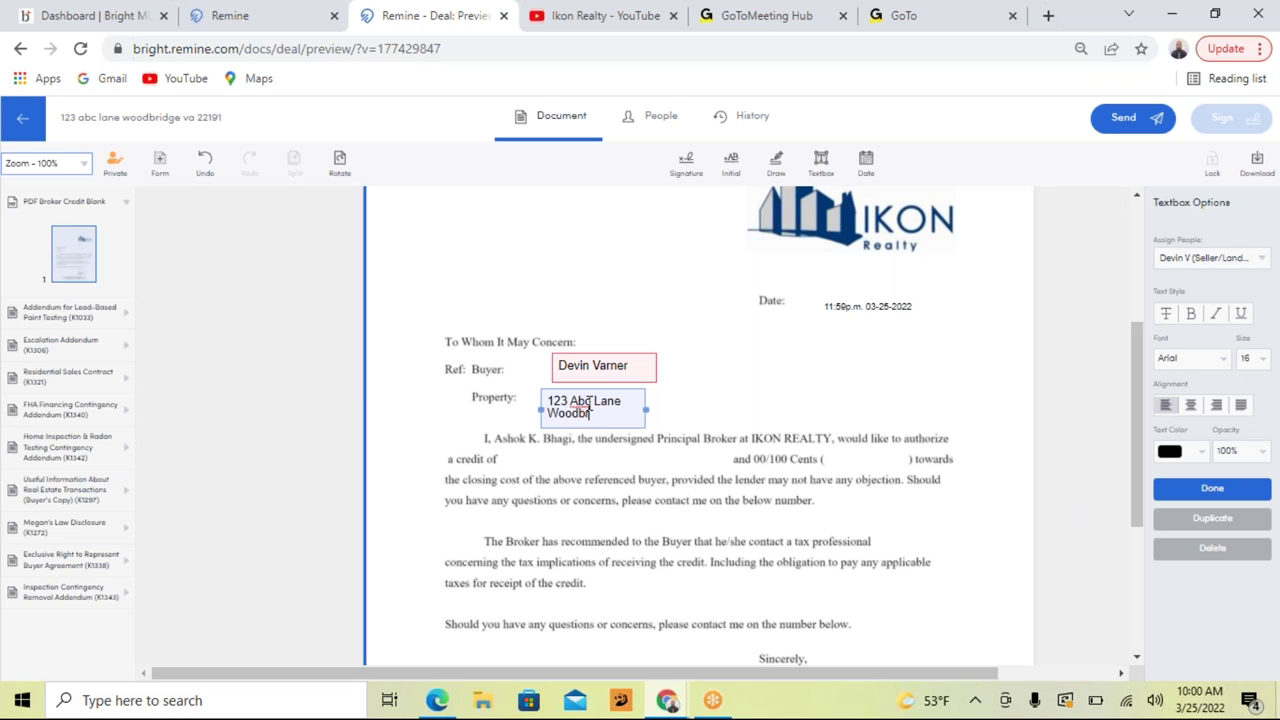
type("idge, VA 22191")
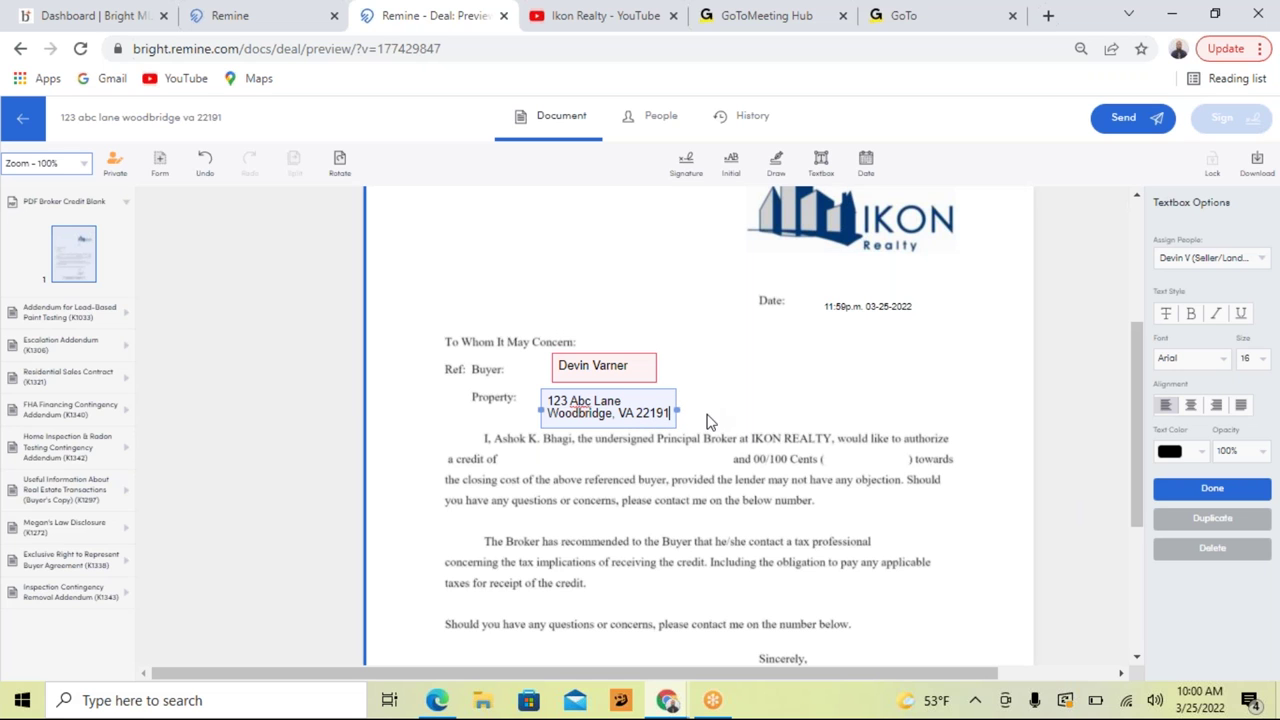
scroll(737, 434, "down", 1)
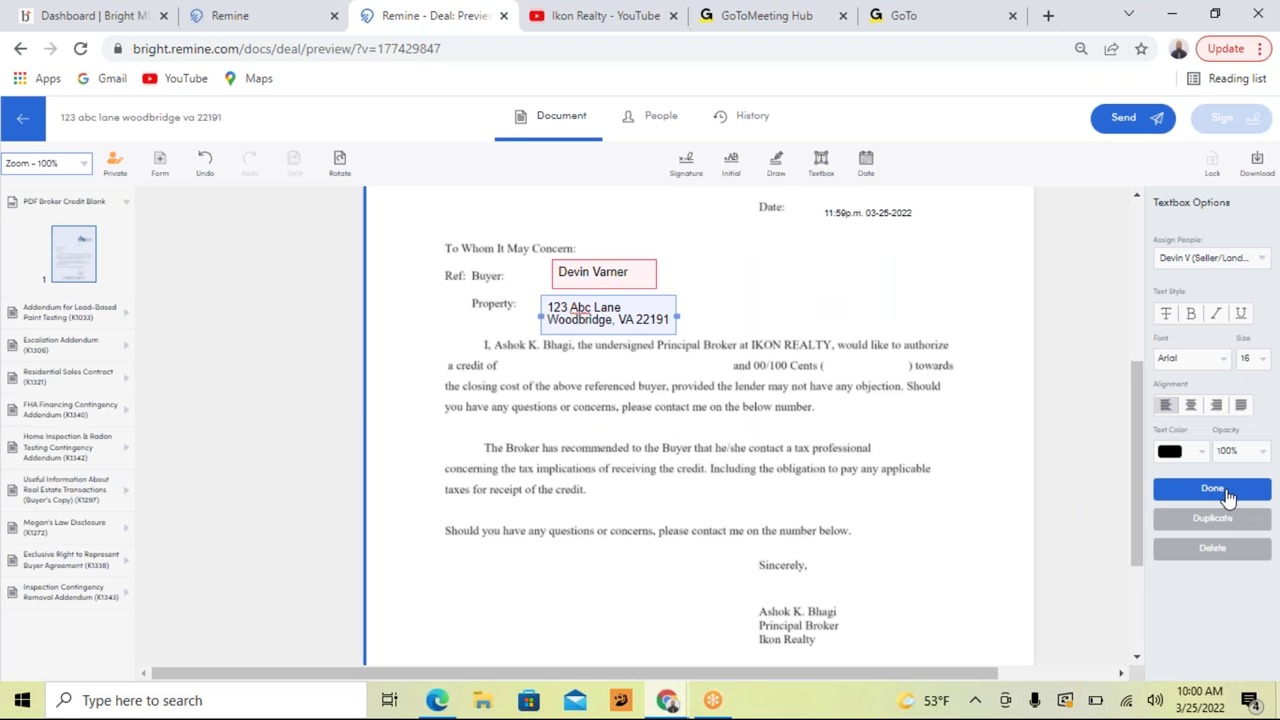
left_click(1206, 490)
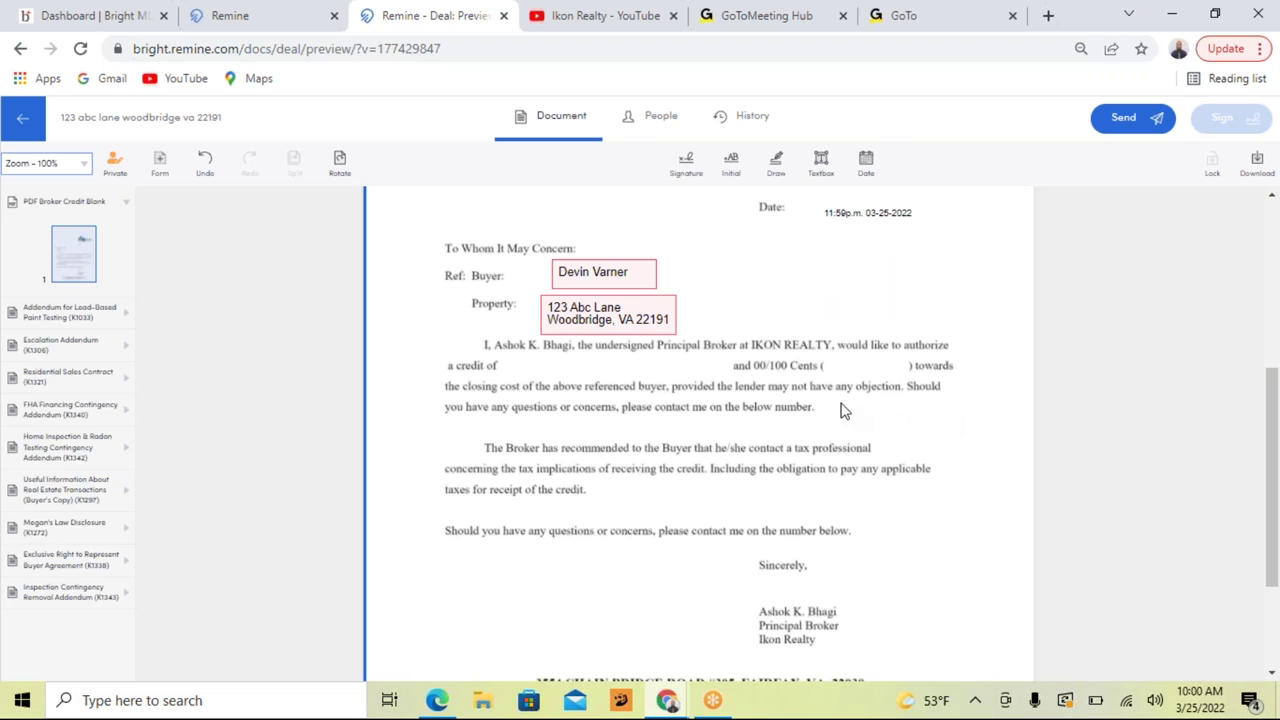
scroll(840, 410, "down", 1)
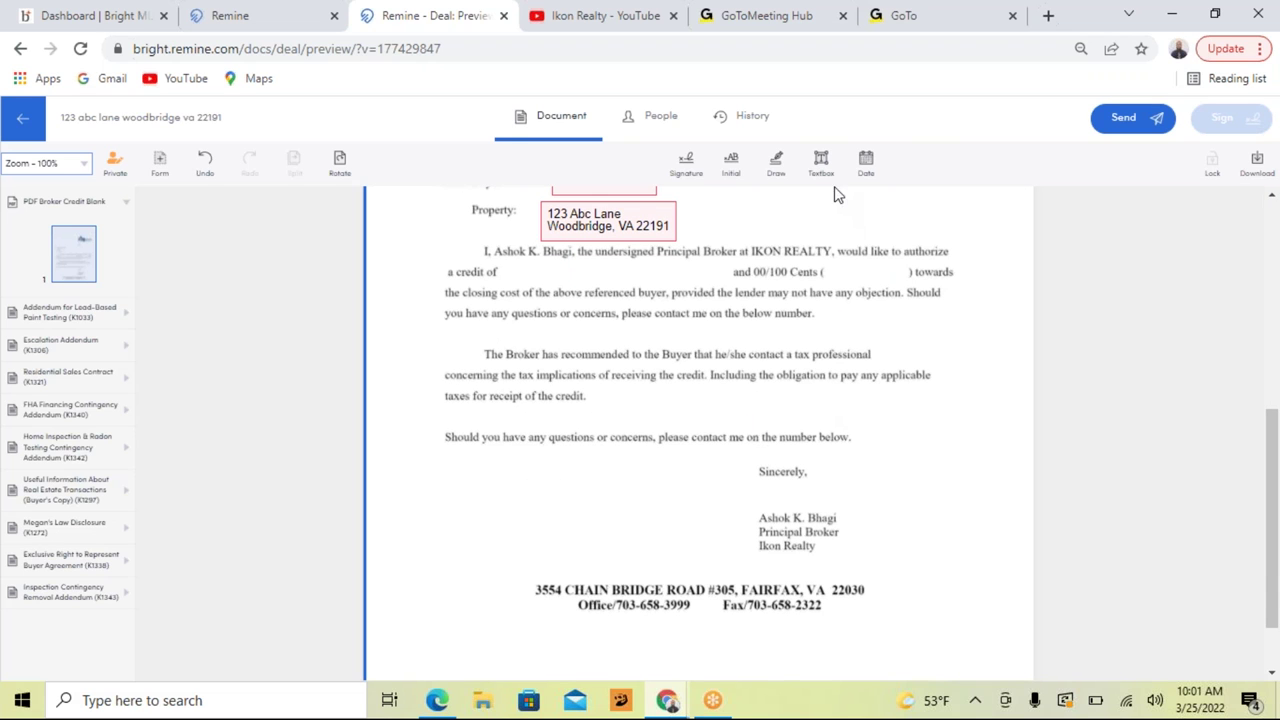
left_click(820, 163)
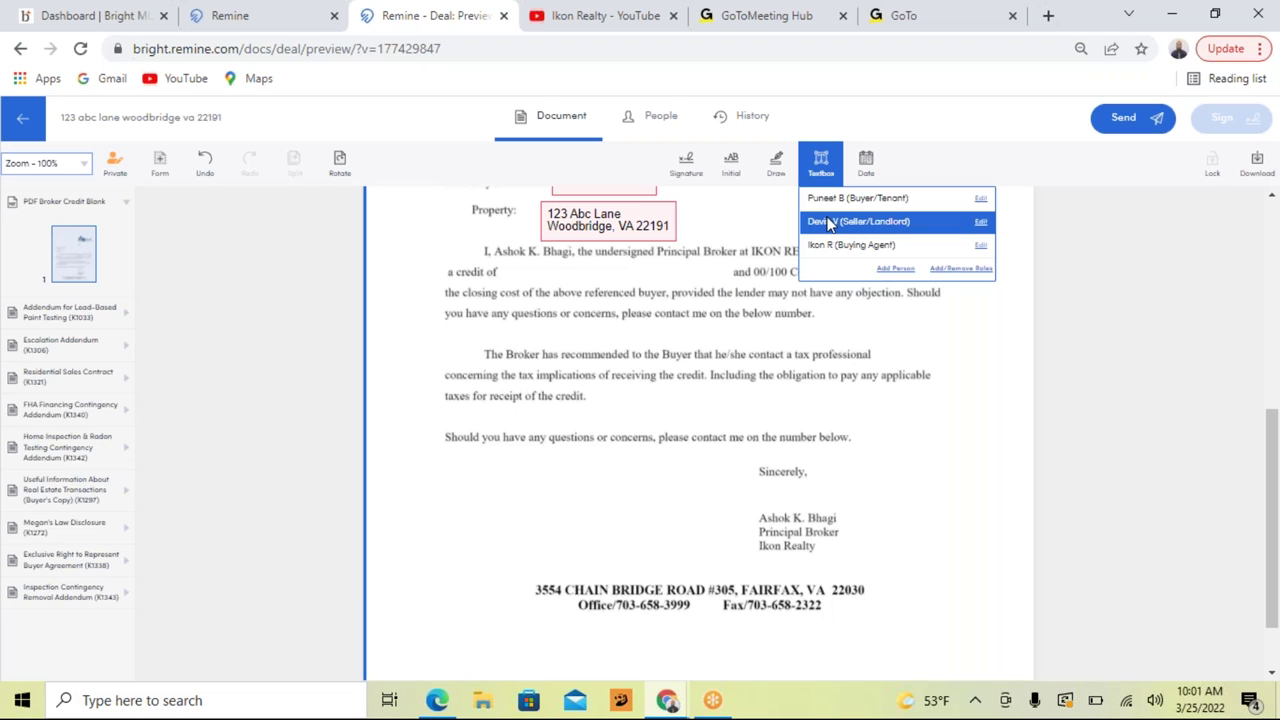
Step: Place two seller-assigned text fields in the credit blank and the parentheses blank
left_click(830, 222)
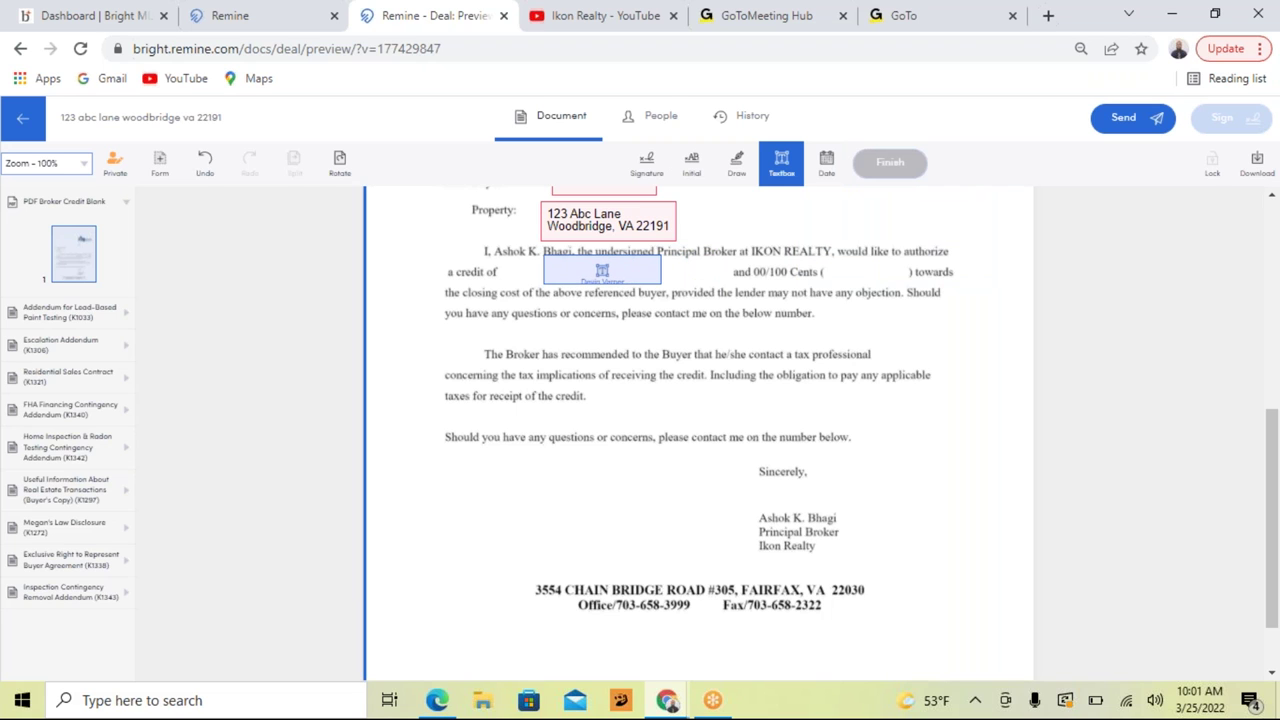
left_click(602, 271)
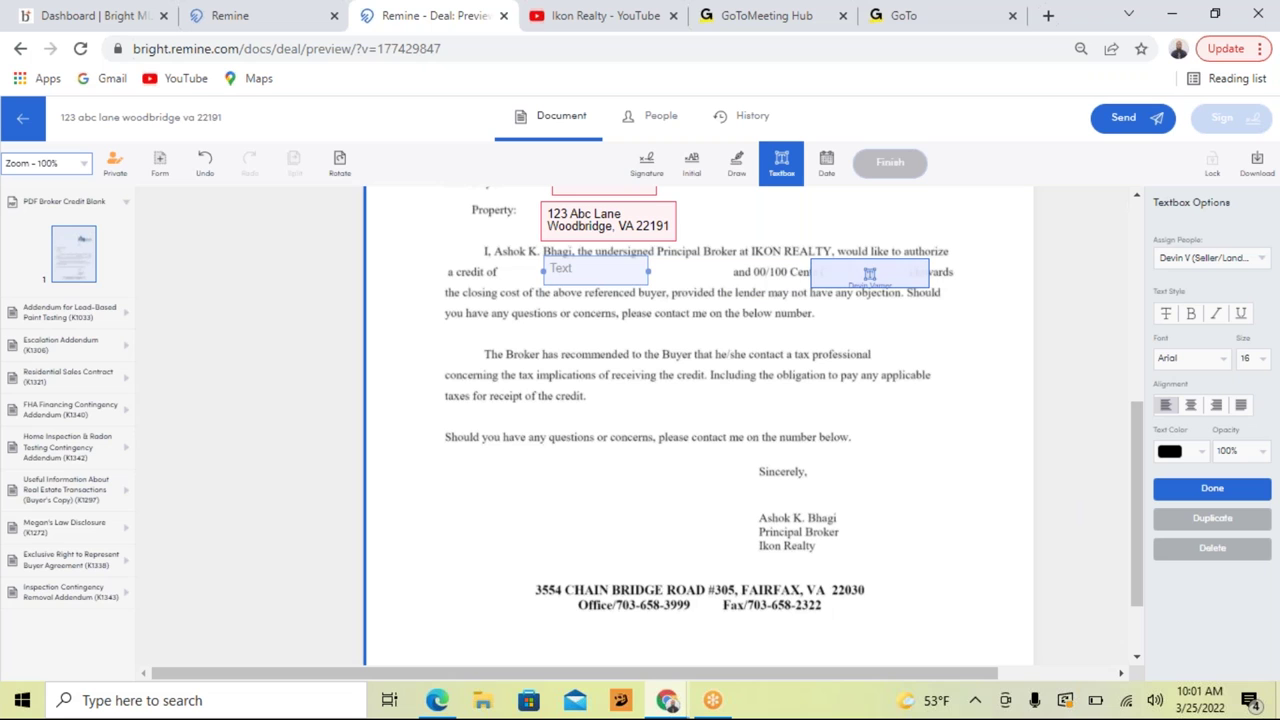
left_click(863, 271)
left_click(1164, 490)
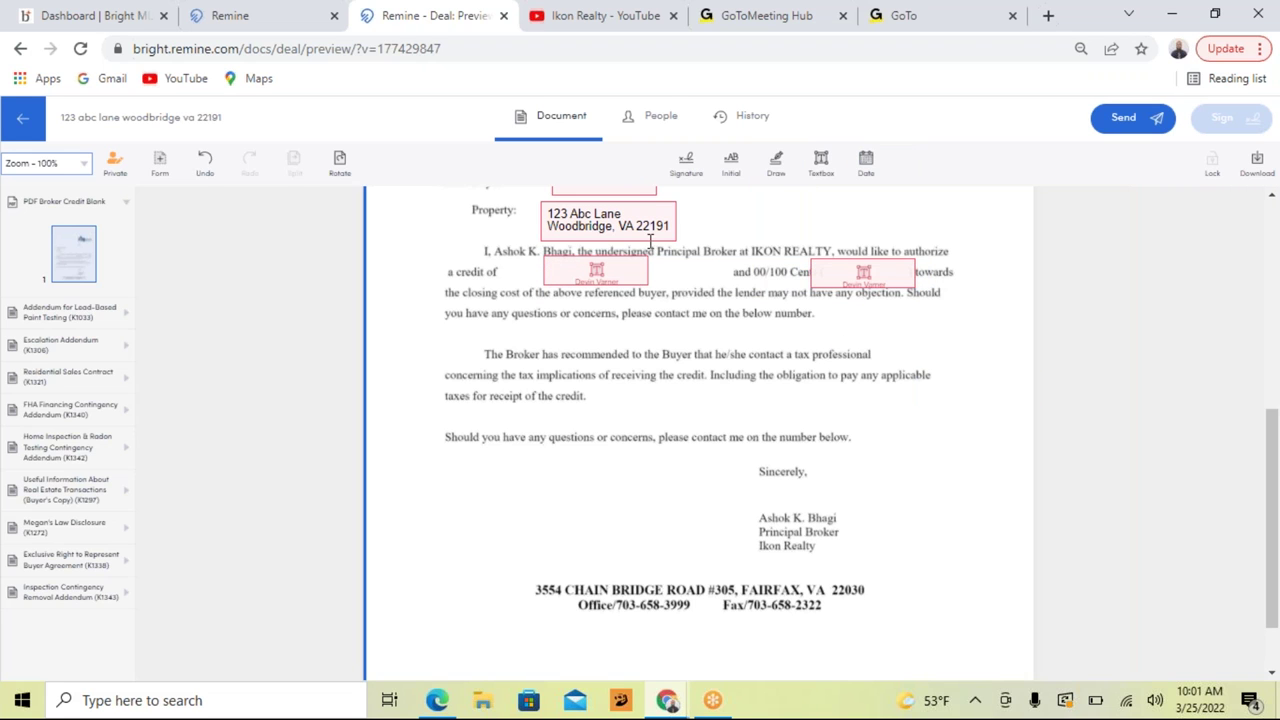
Step: Widen the first credit field and enter 'One Thousand dollars' in it
left_click(639, 273)
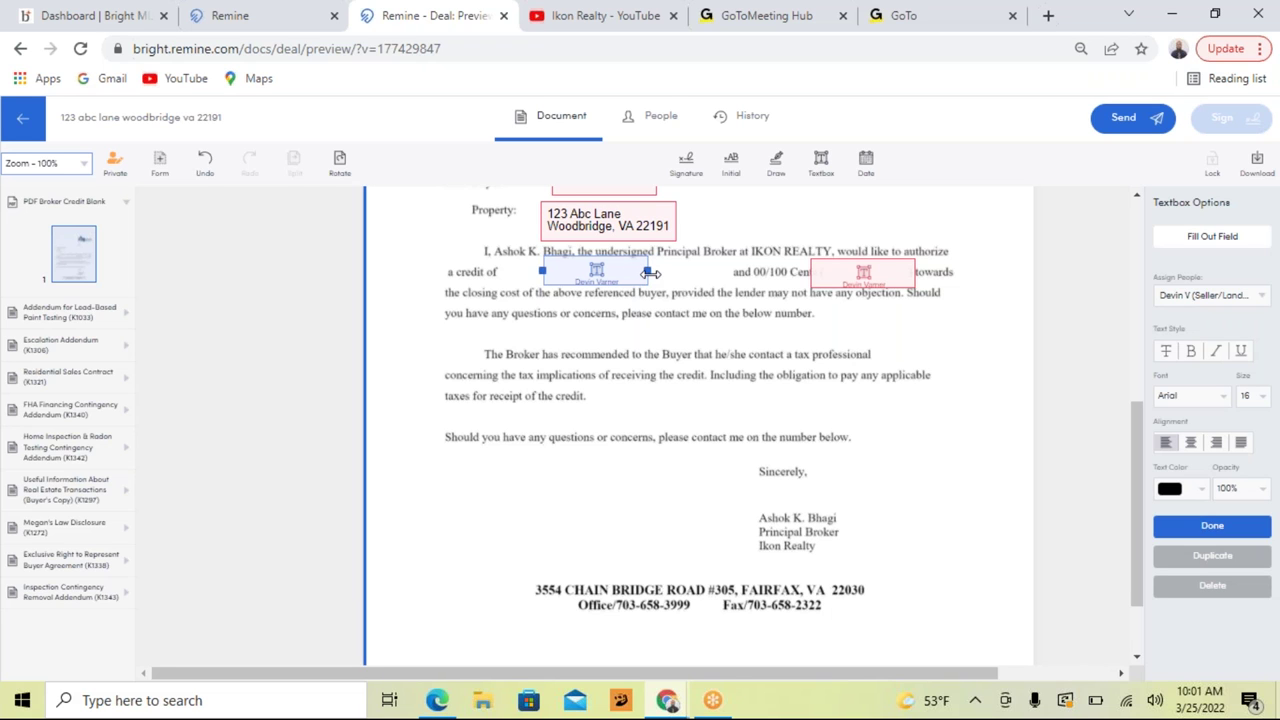
left_click_drag(648, 270, 732, 272)
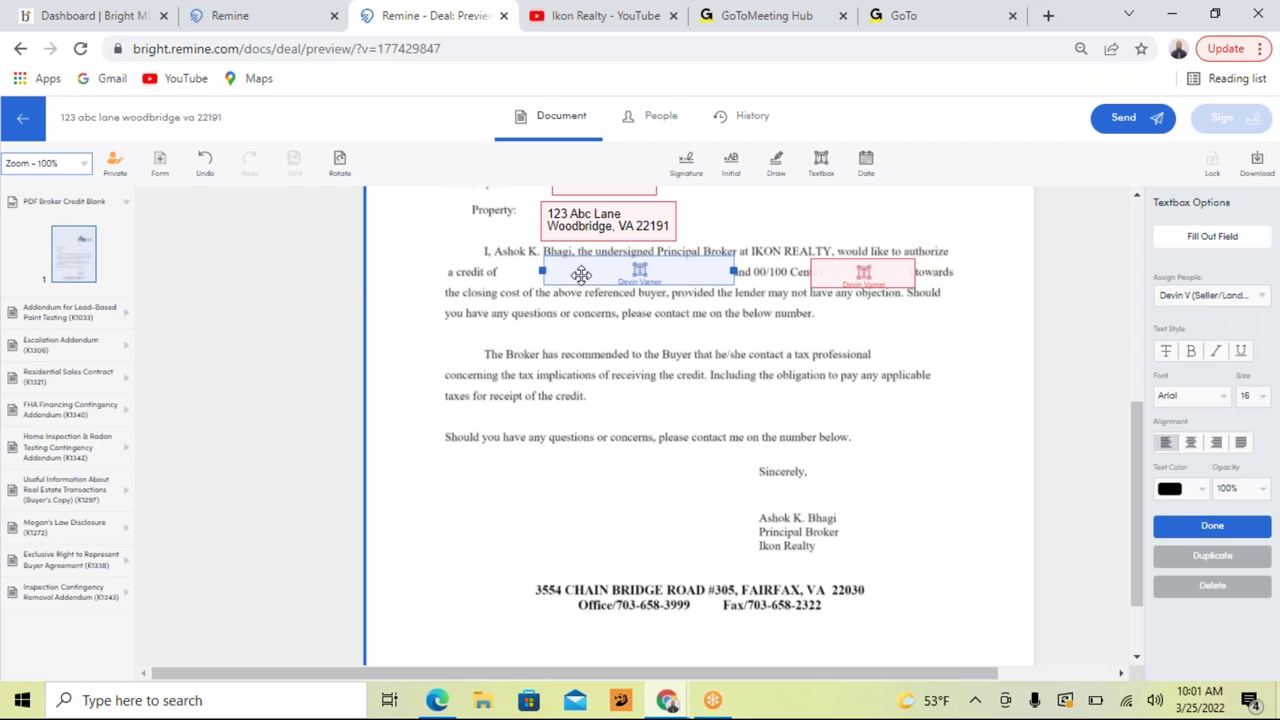
left_click_drag(542, 271, 497, 266)
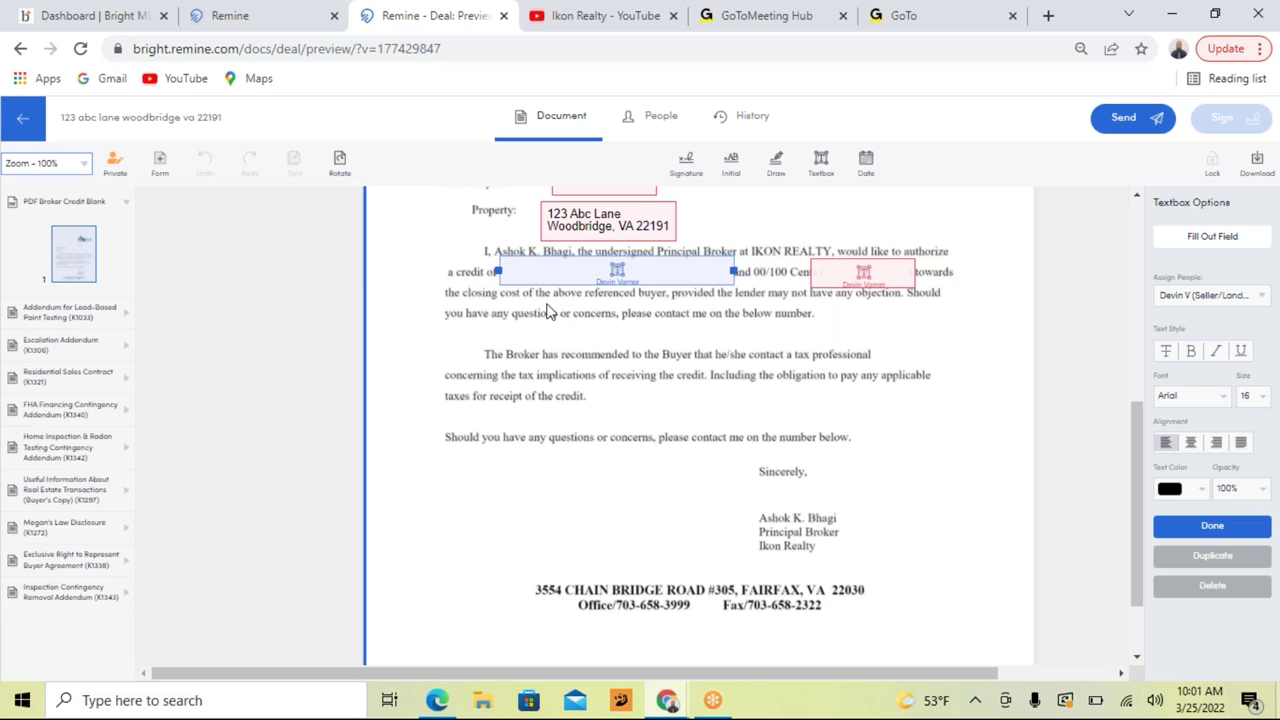
left_click(549, 272)
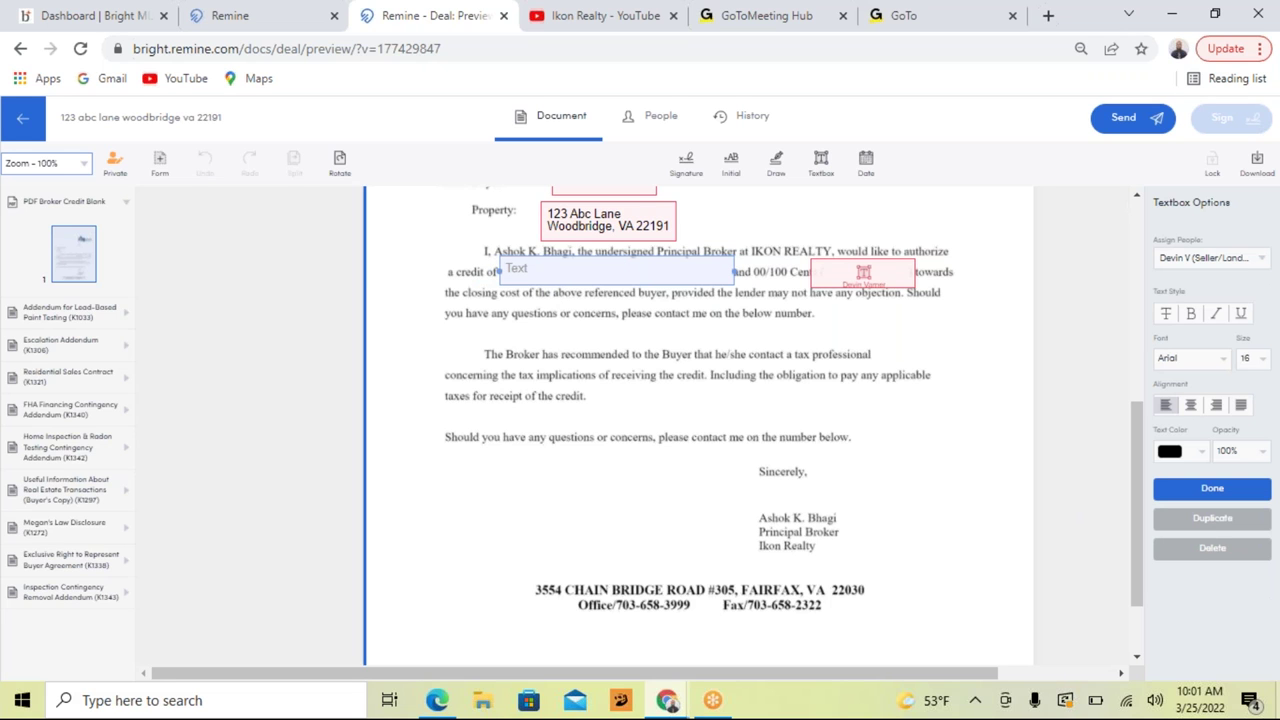
type("One Thousand dollars")
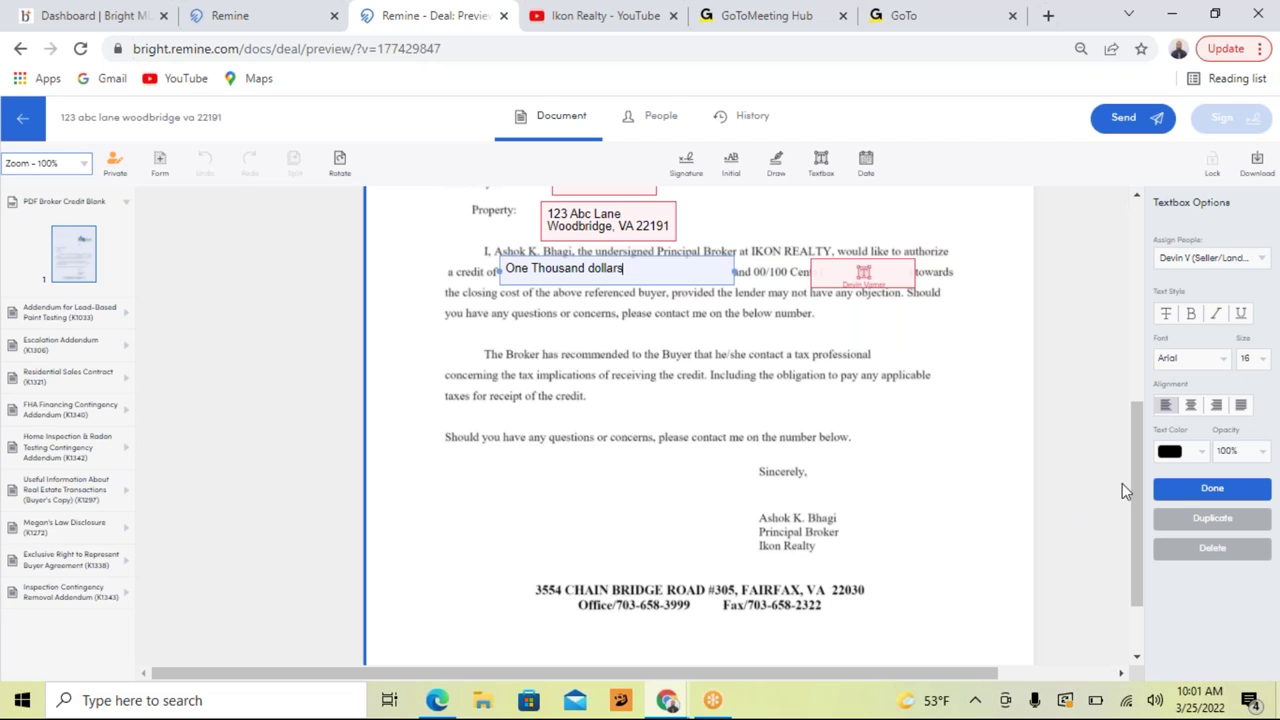
left_click(1181, 490)
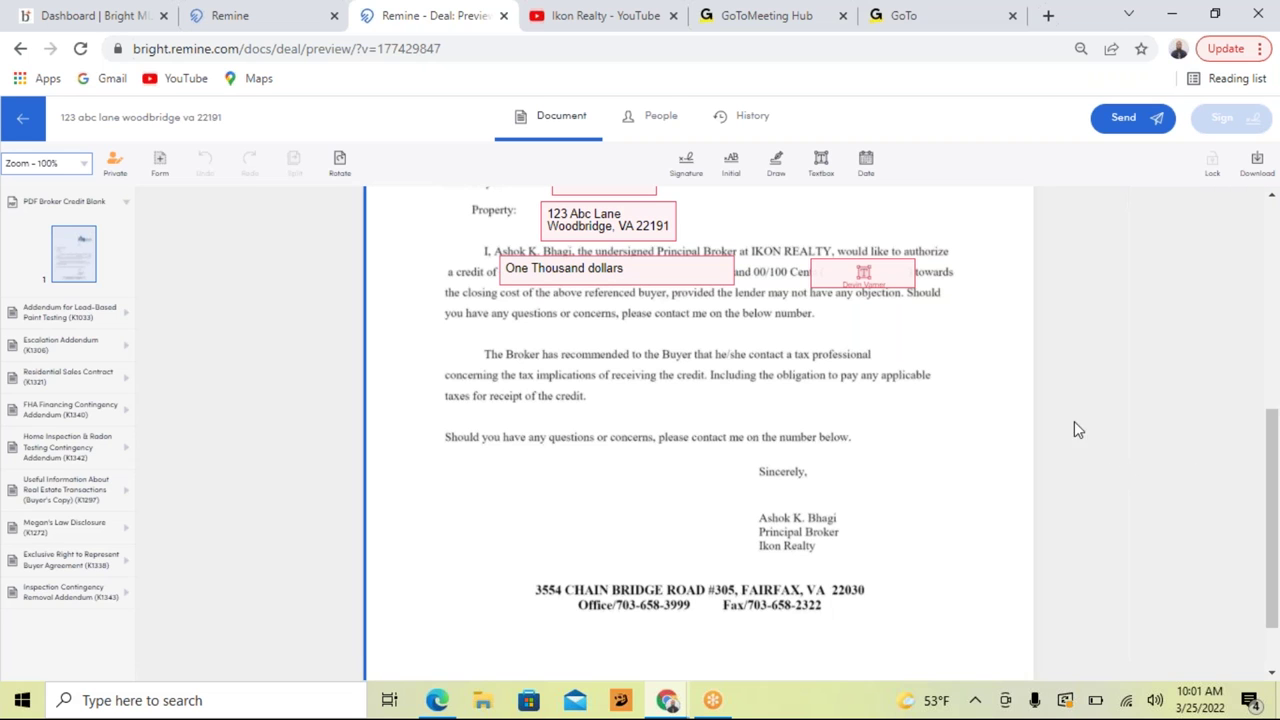
Step: Narrow the parentheses field to fit the brackets and enter $1,000 in it
left_click(862, 276)
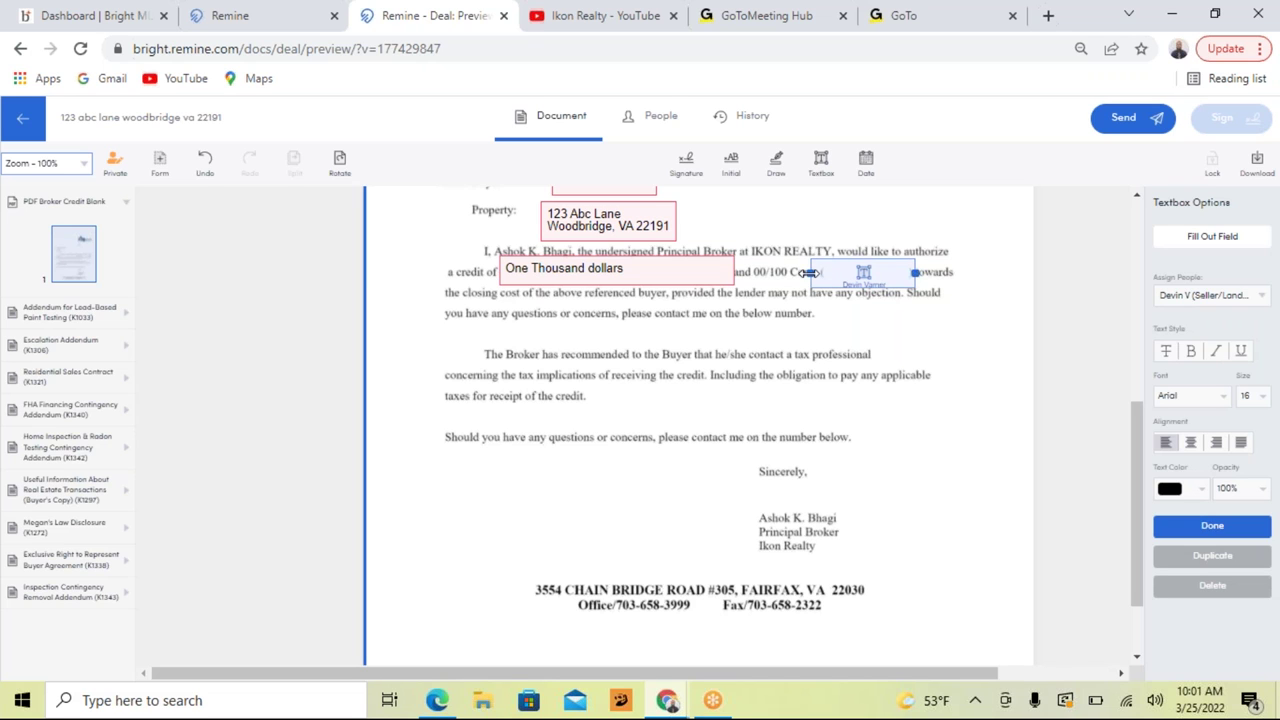
left_click_drag(806, 272, 826, 272)
left_click_drag(914, 272, 906, 271)
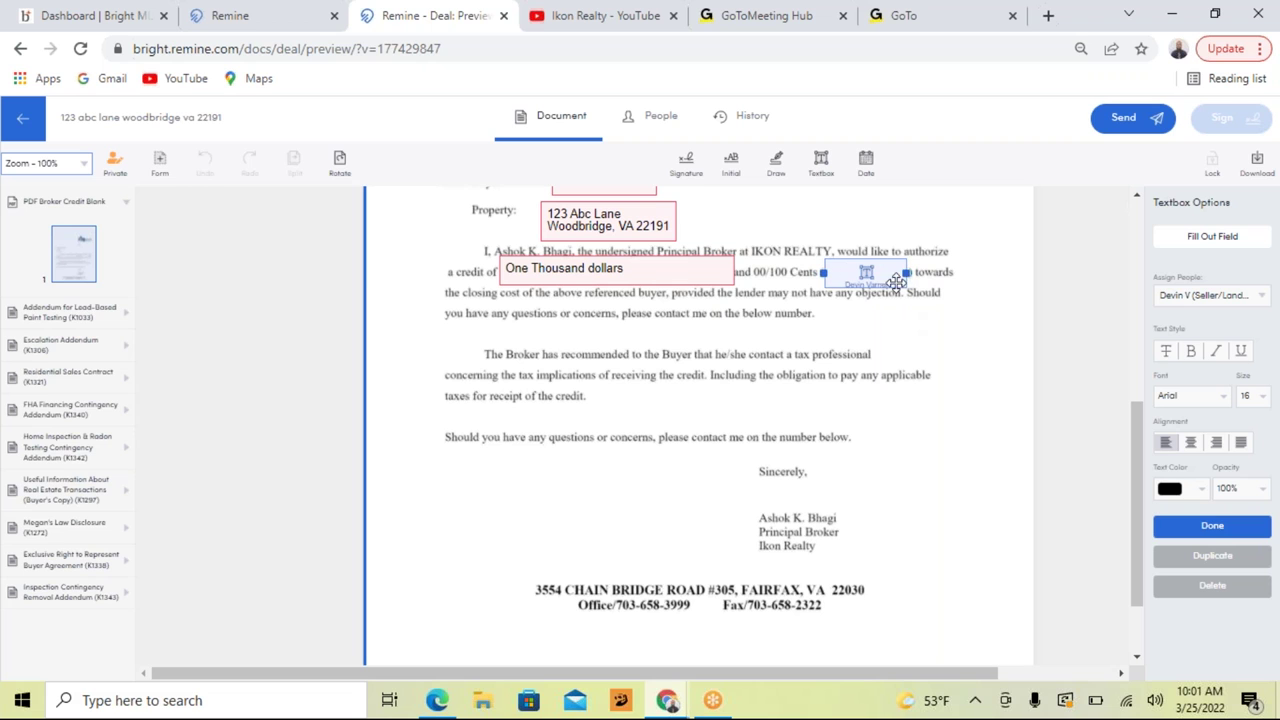
left_click(868, 276)
left_click(867, 274)
left_click(1233, 503)
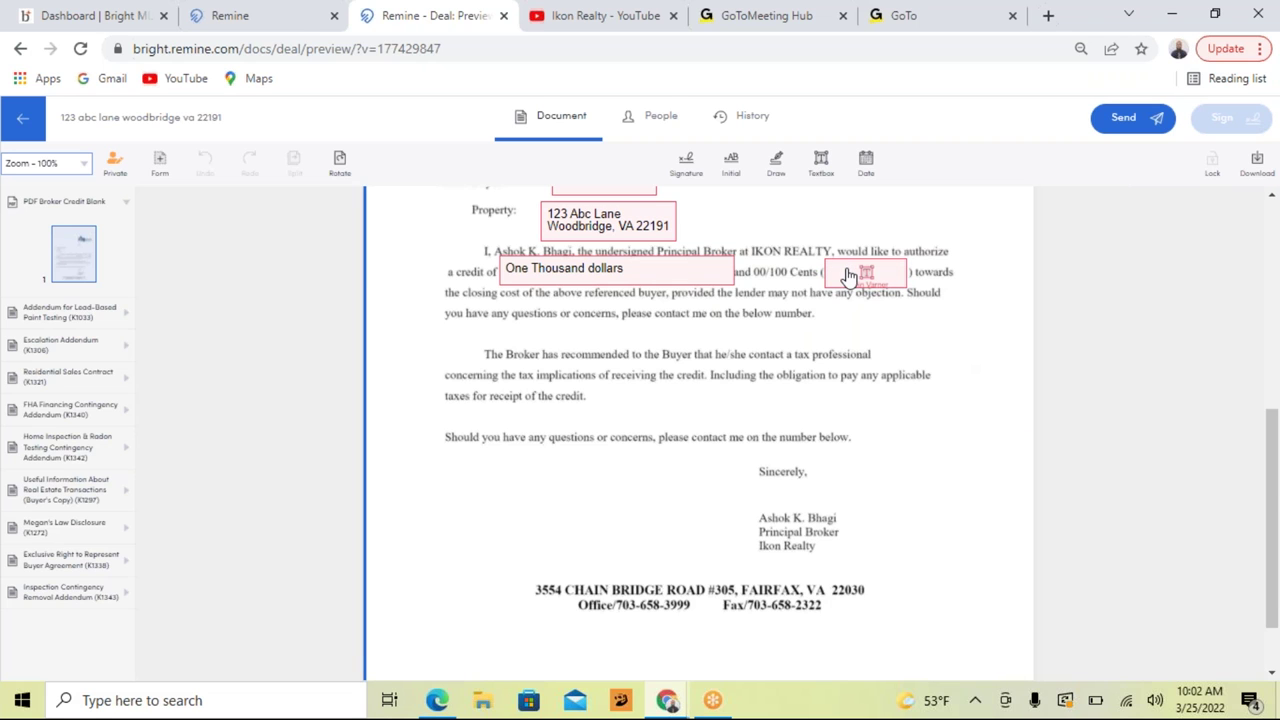
left_click(847, 275)
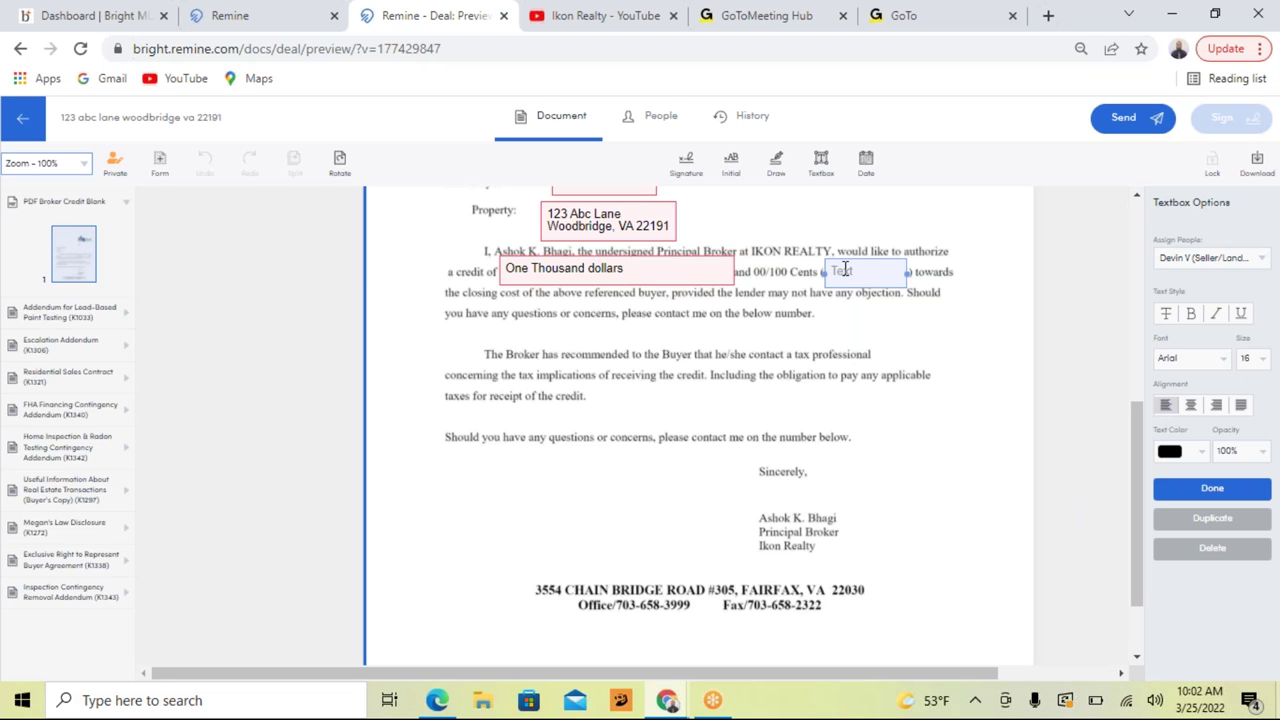
type("$1,000")
left_click(1219, 497)
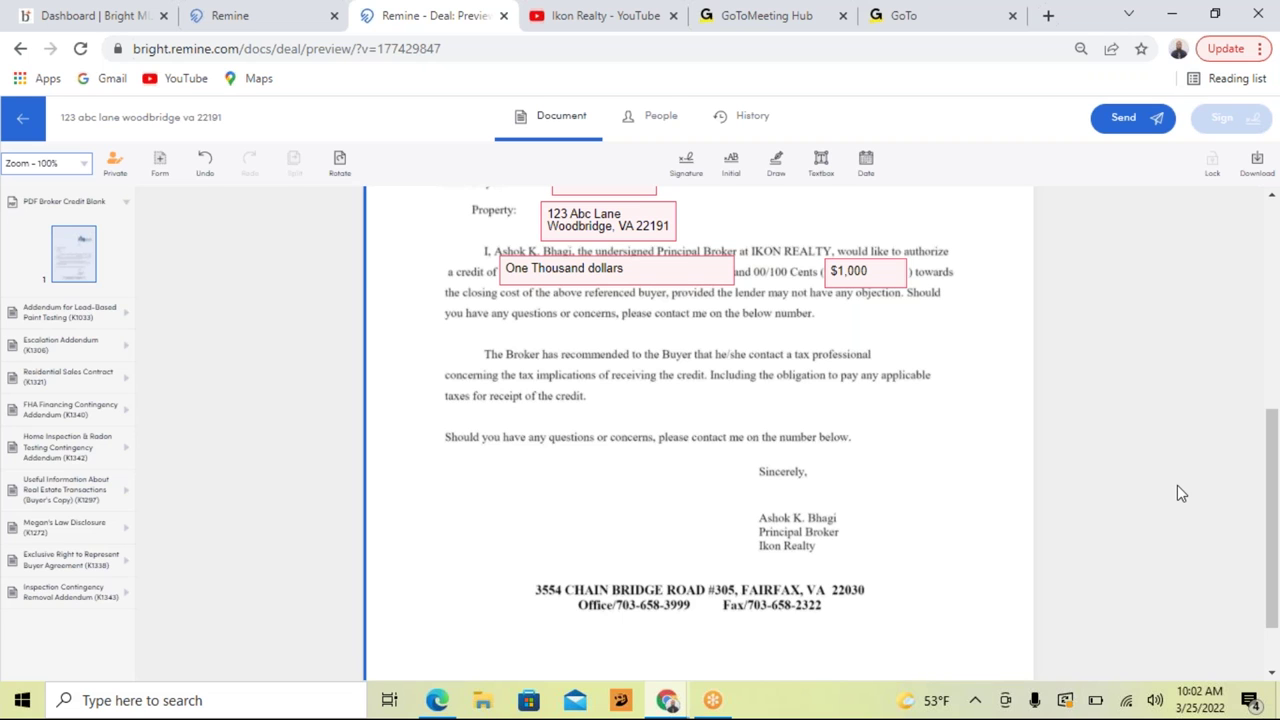
left_click(684, 170)
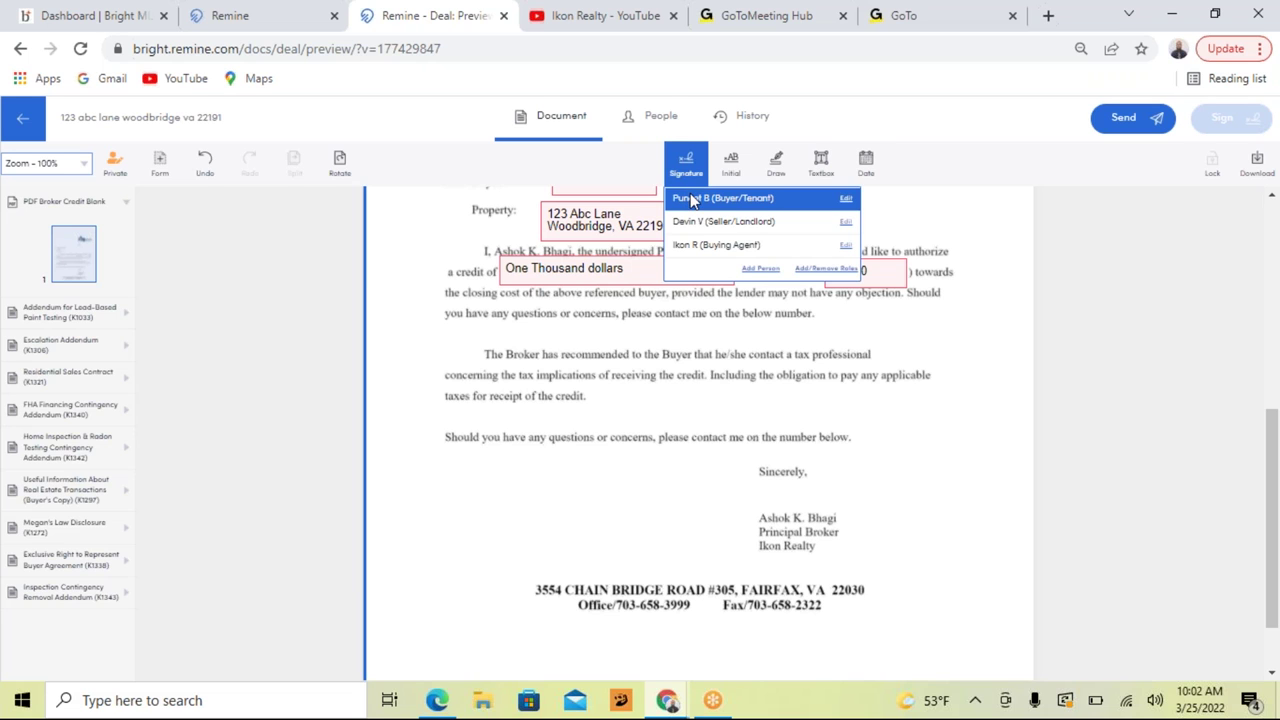
Step: Place a buyer-assigned signature with a time-and-date stamp under Sincerely, above the broker's name
left_click(691, 199)
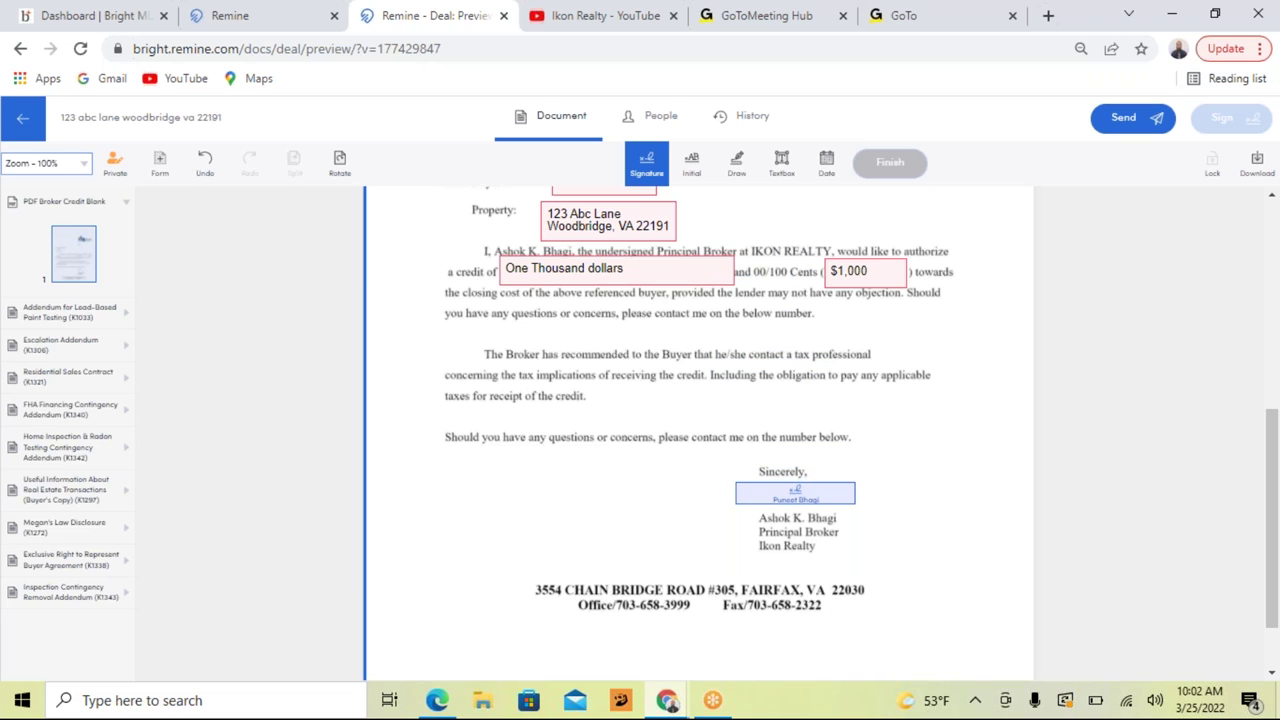
left_click(795, 492)
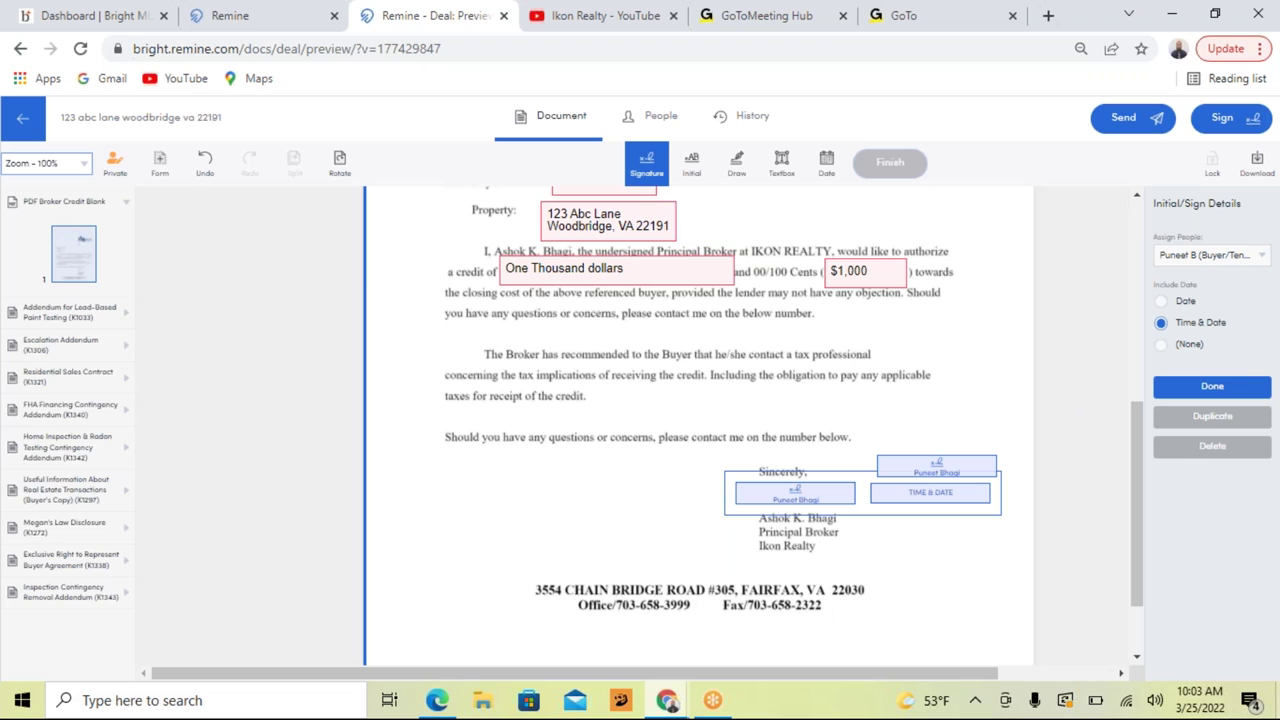
mouse_move(986, 462)
left_mouse_down()
mouse_move(835, 482)
mouse_move(845, 490)
left_mouse_up()
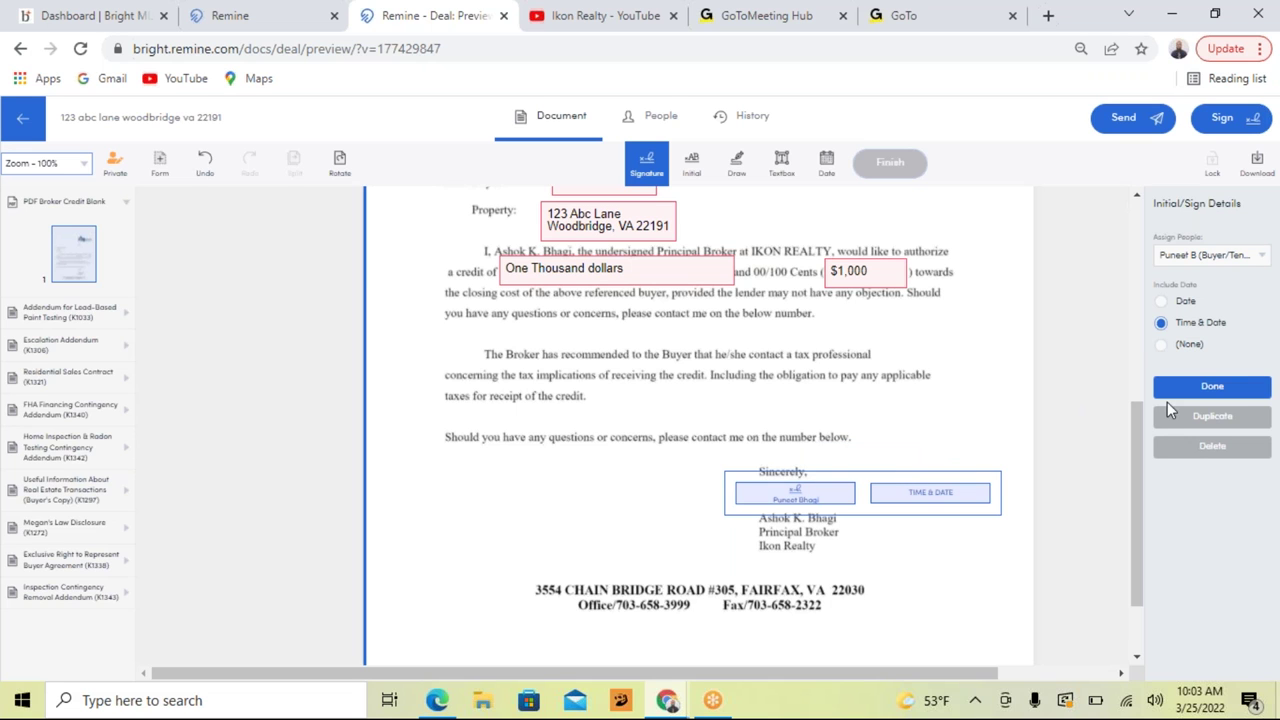
left_click(1210, 387)
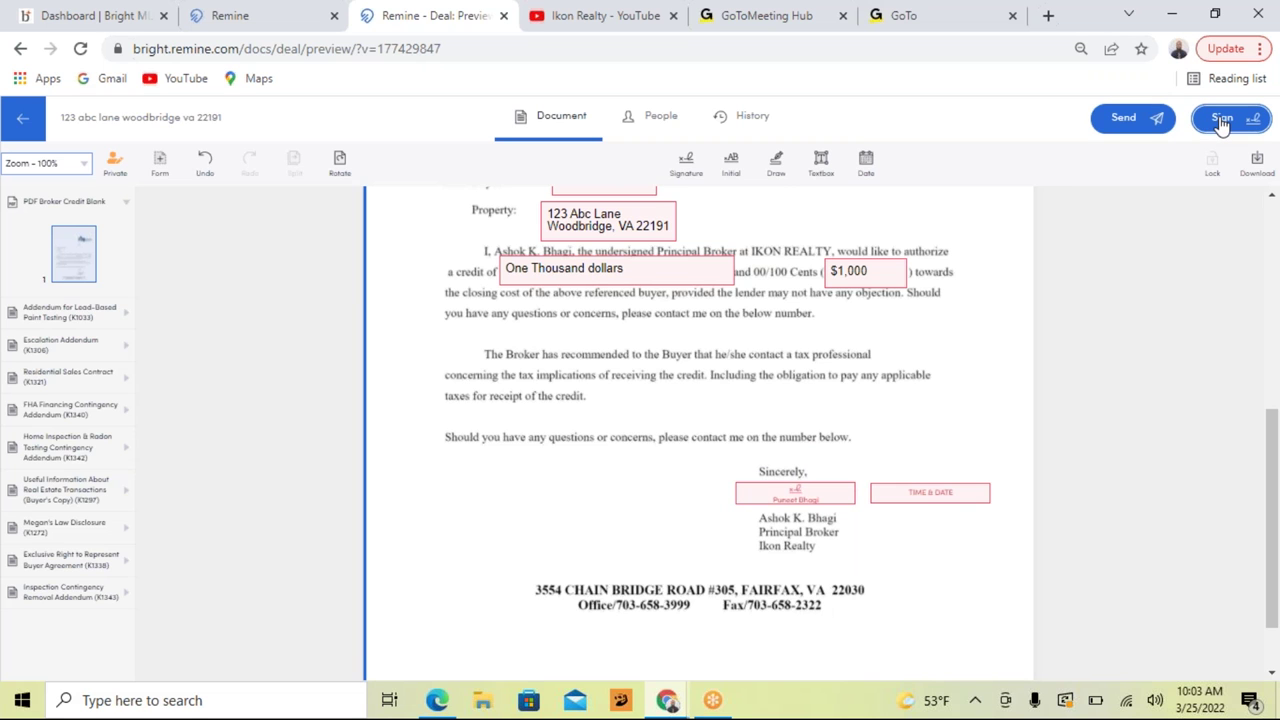
Step: Start signing with PDF Broker Credit Blank selected and continue to Review and Send
left_click(1222, 121)
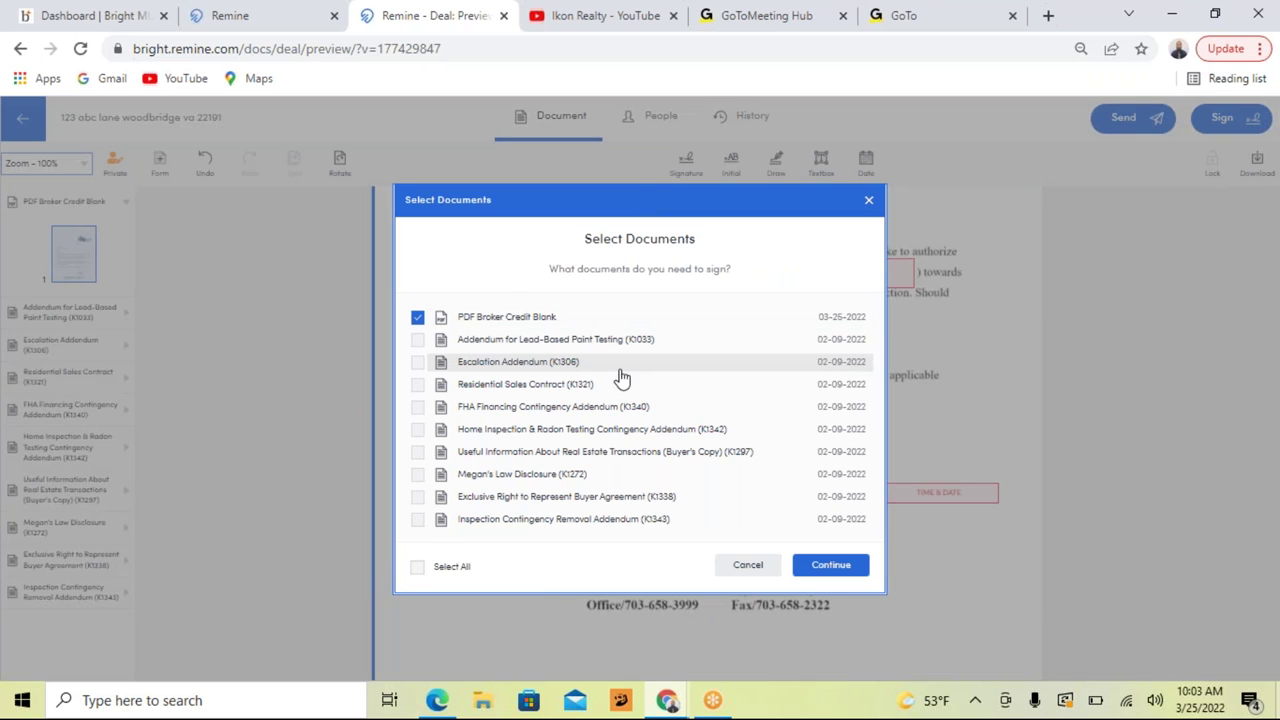
left_click(830, 566)
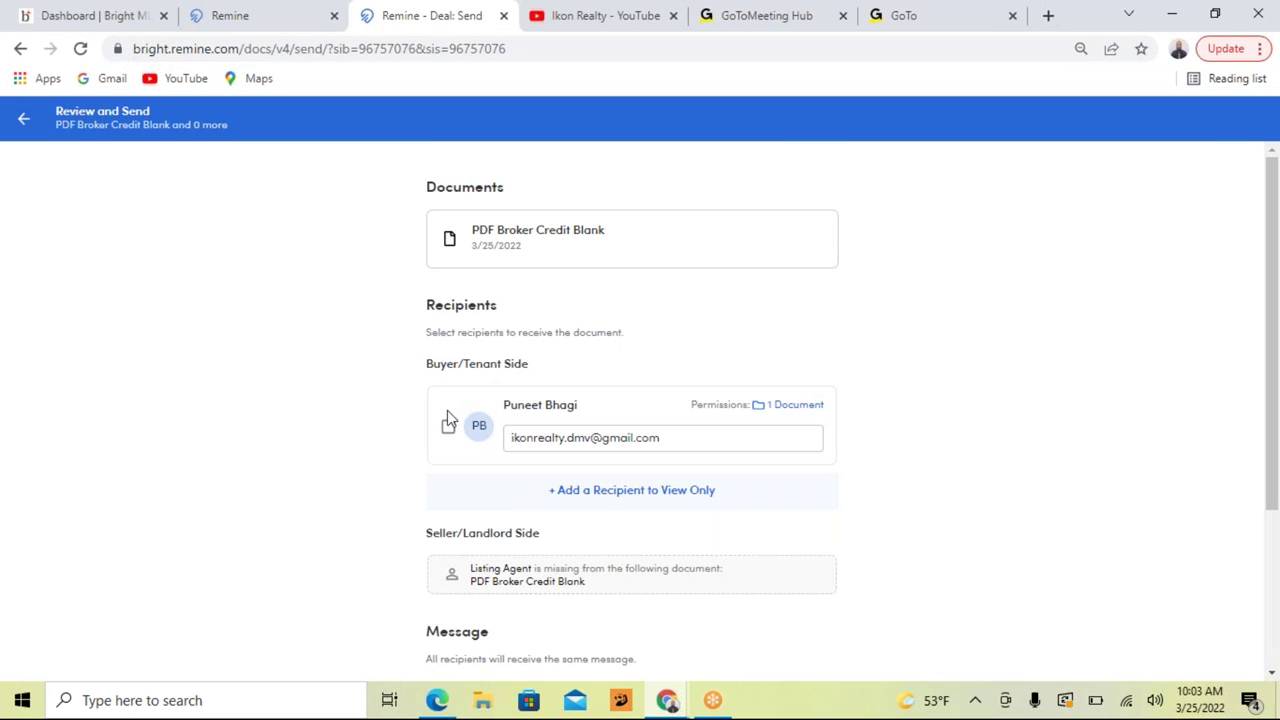
Step: Choose the Buyer/Tenant party as recipient and send the Broker Credit letter
scroll(447, 411, "down", 3)
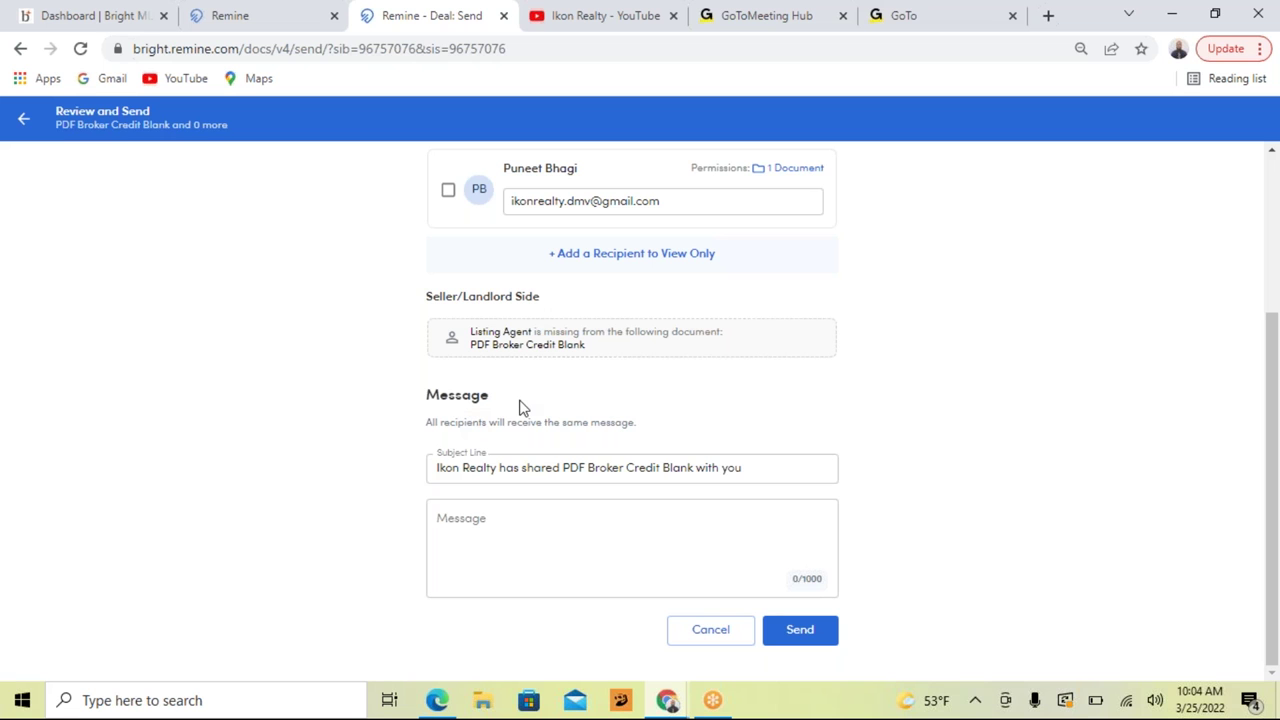
scroll(517, 406, "up", 2)
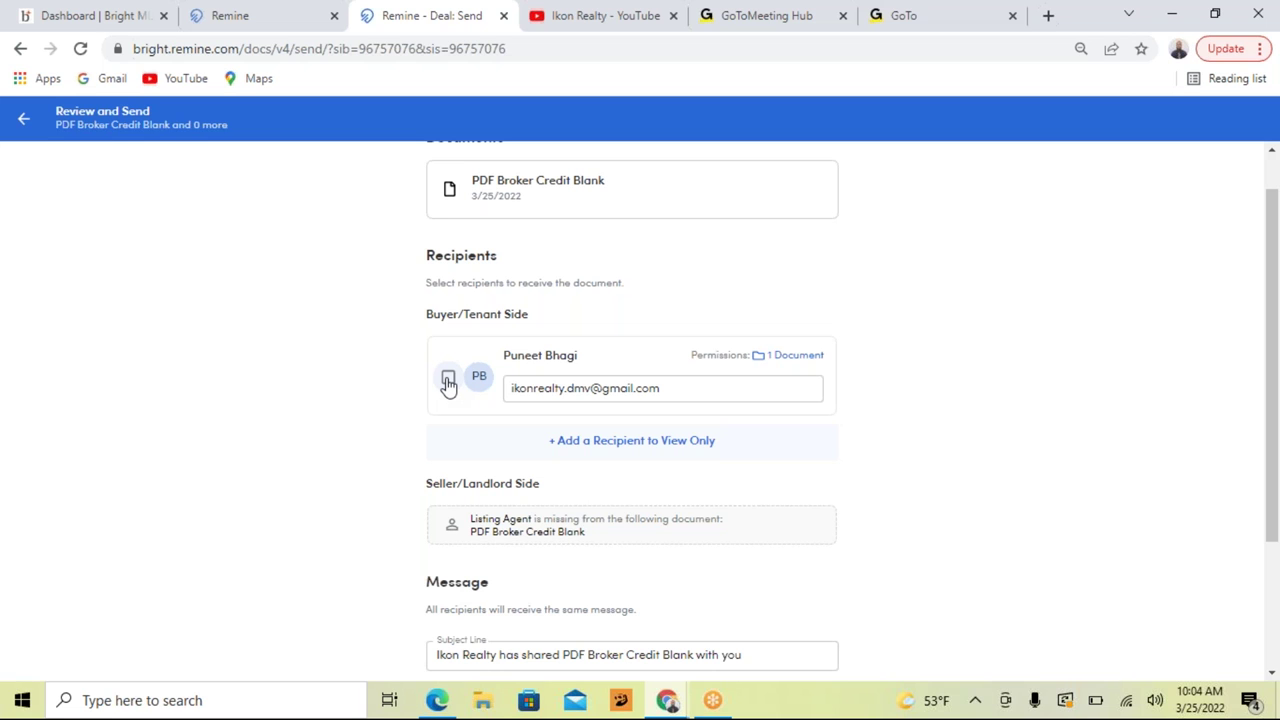
left_click(448, 380)
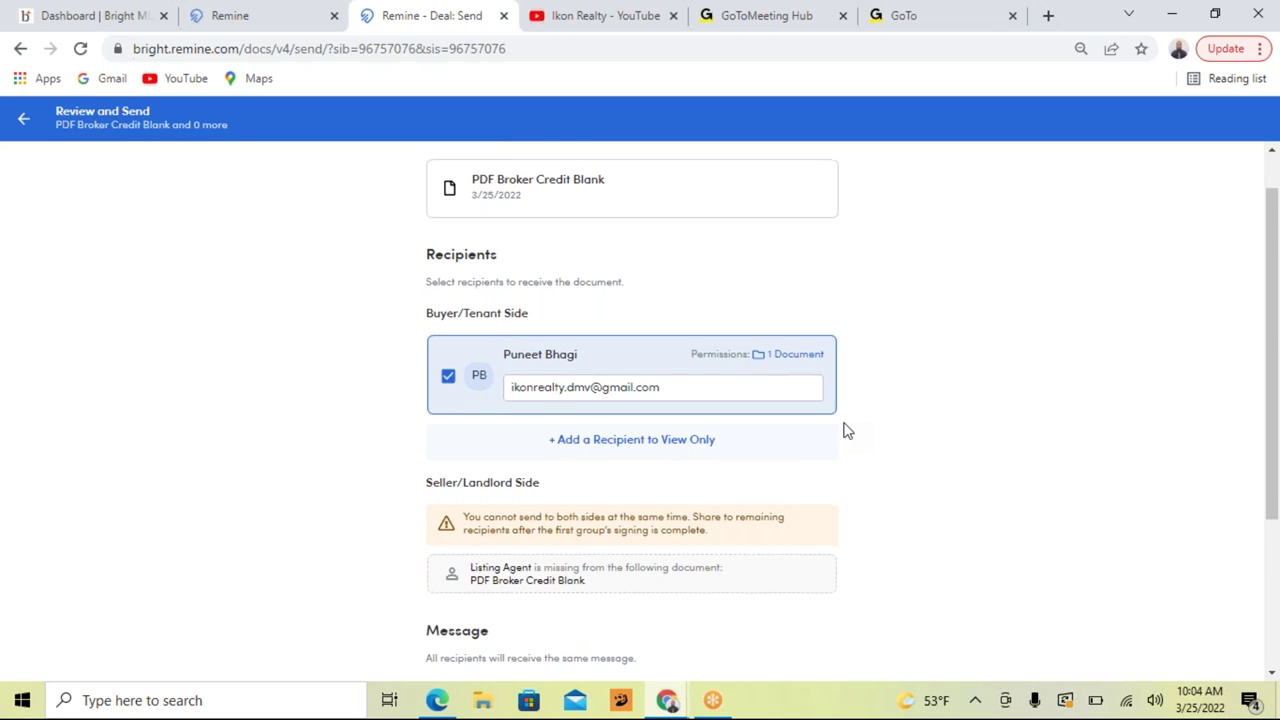
scroll(840, 432, "down", 3)
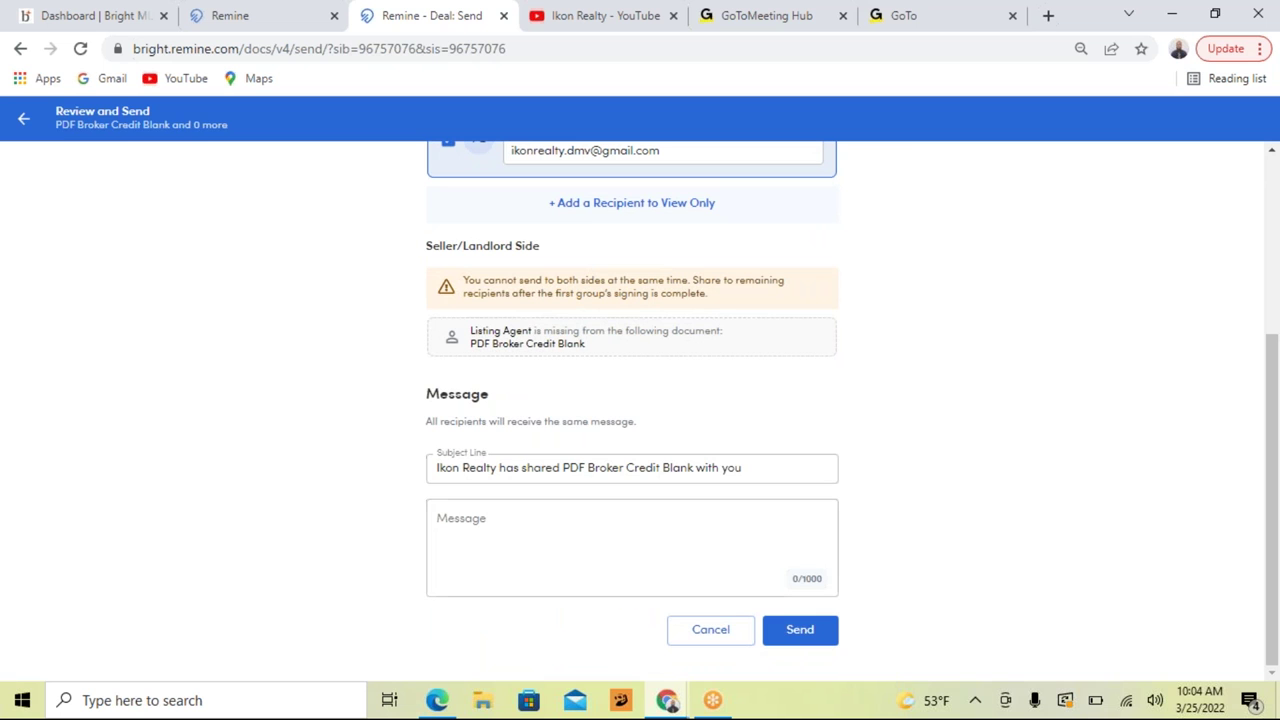
left_click(800, 632)
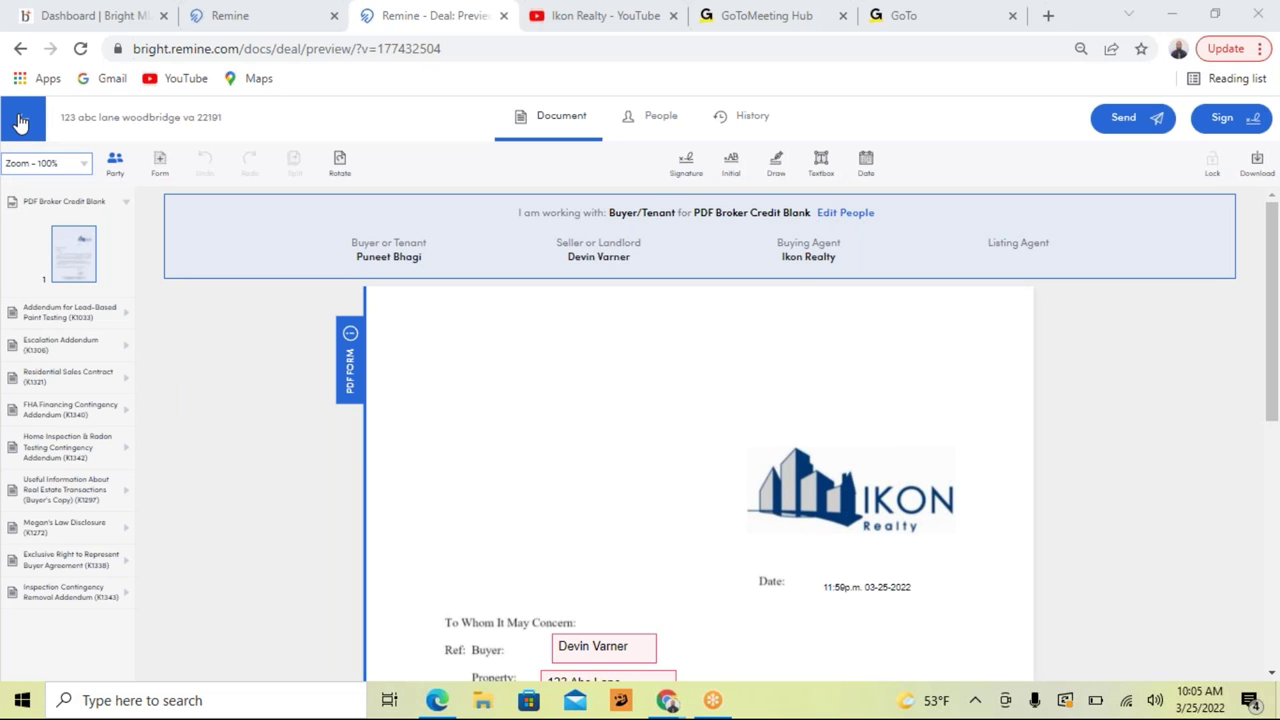
Step: Go back to My Transactions and reload the transaction's document list
left_click(22, 121)
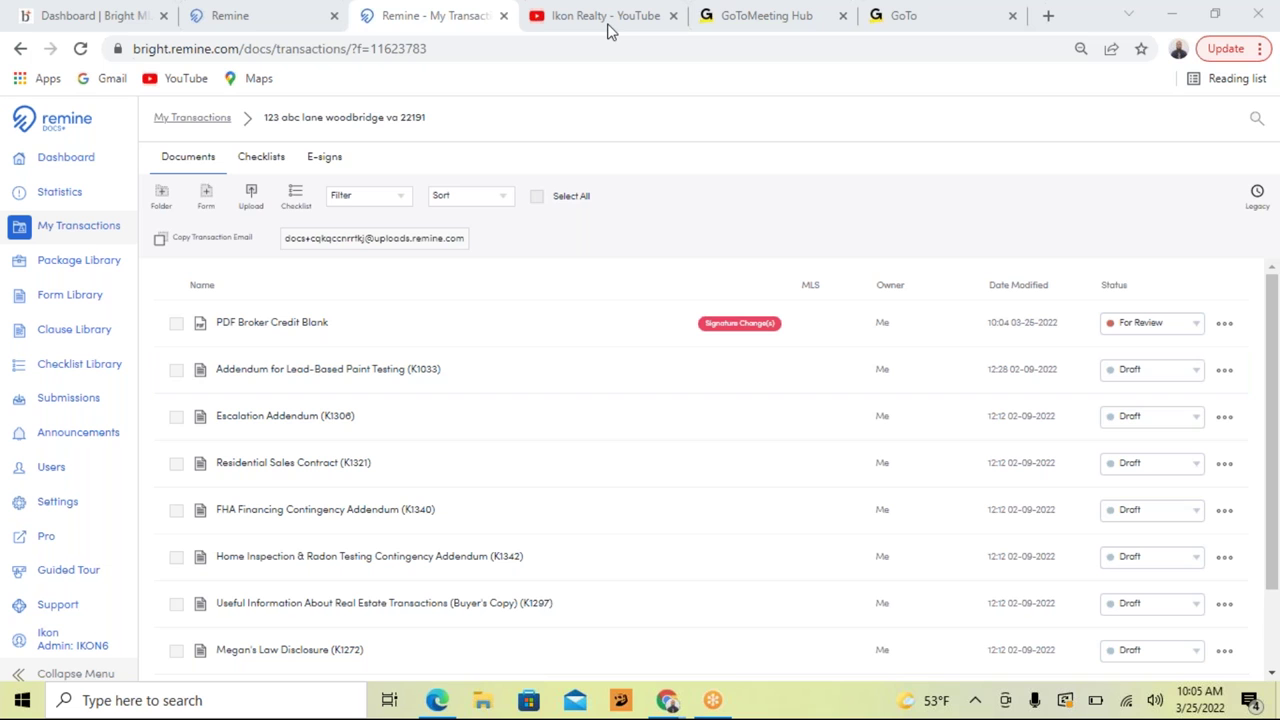
left_click(80, 48)
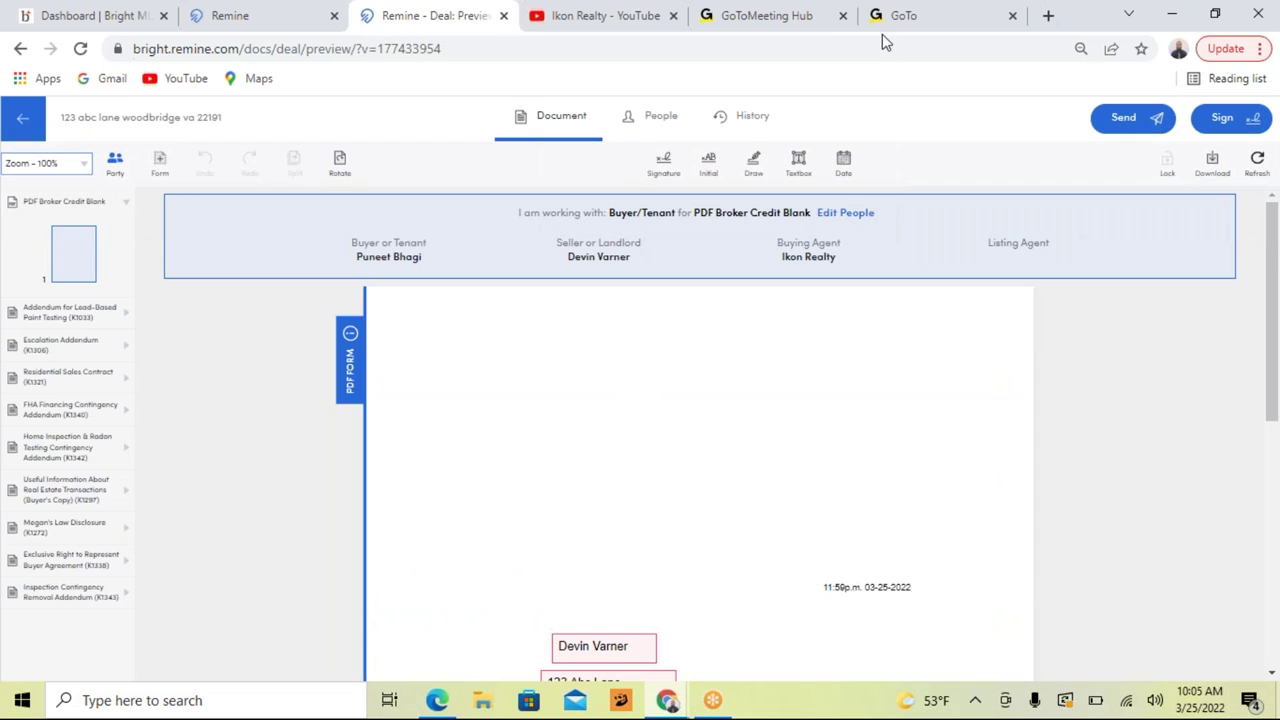
Step: Bring up the signature block showing the broker's signature stamped 10:04a.m. 03-25-2022
left_click(668, 700)
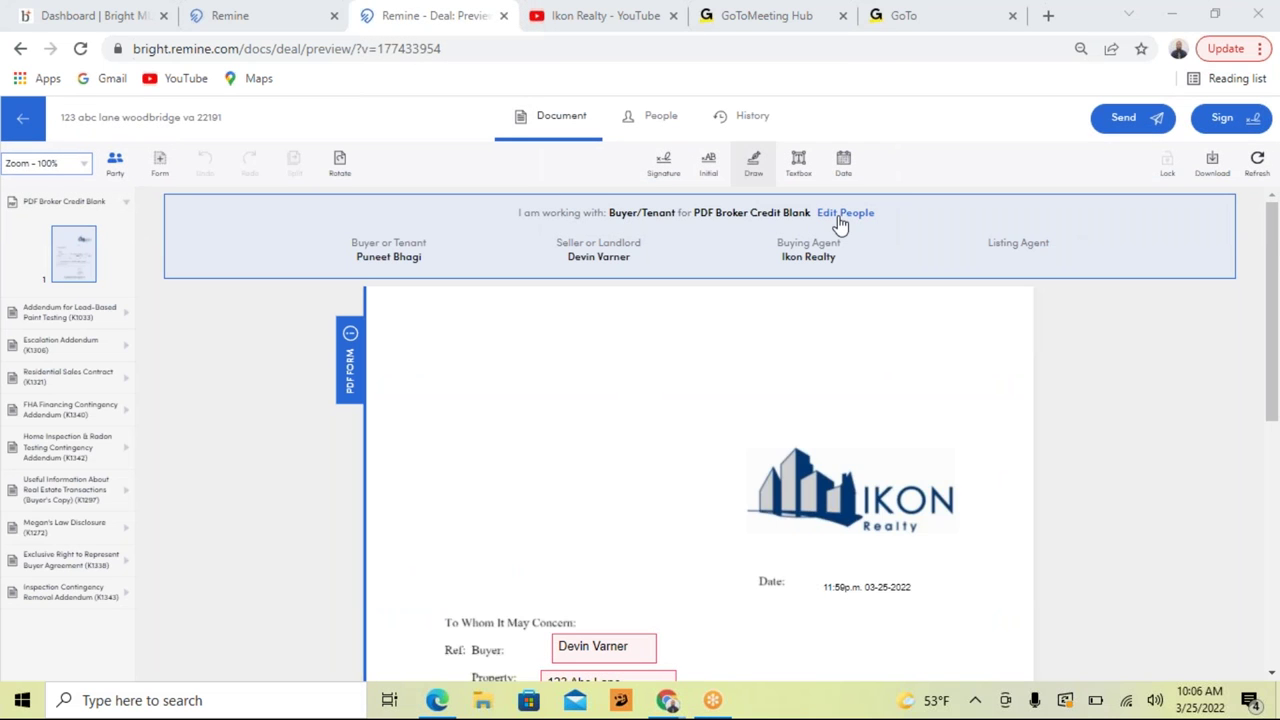
scroll(837, 222, "down", 5)
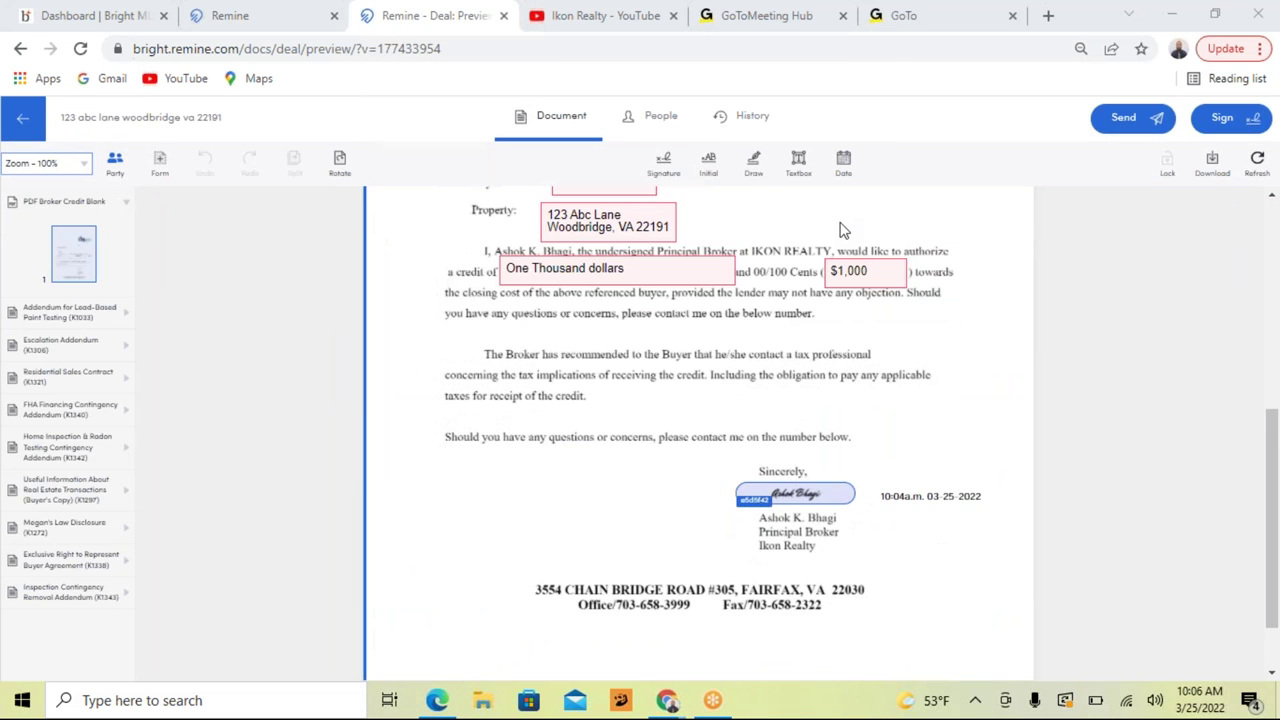